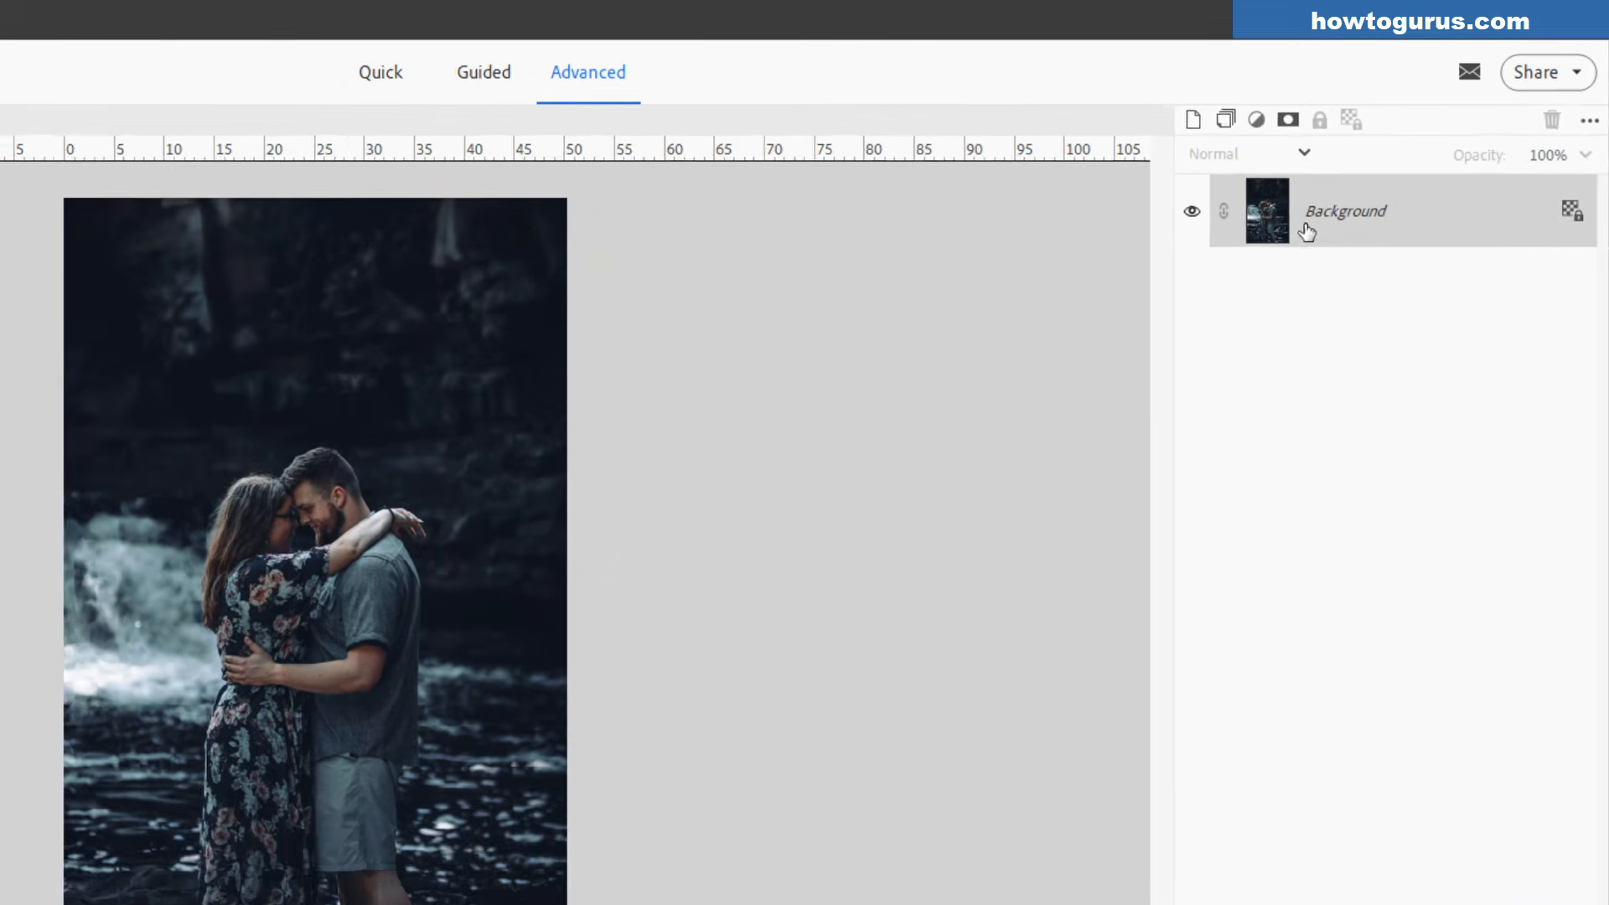
- Duplicate the Background layer as Background copy and set the copy's blend mode to Linear Dodge (Add)
right_click(1336, 222)
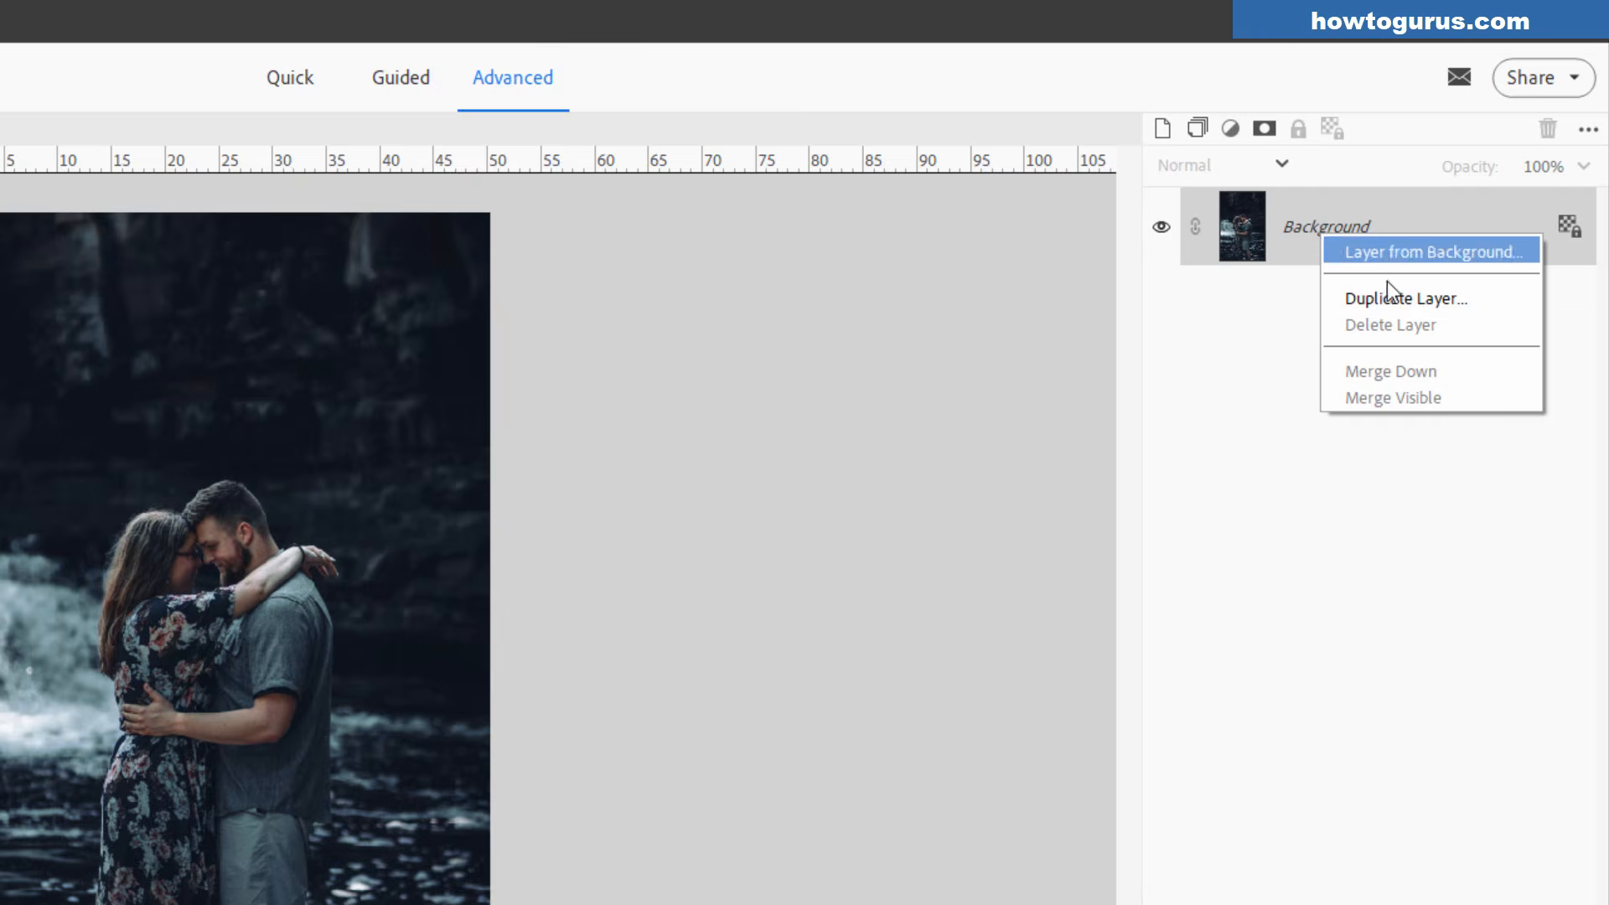
left_click(1391, 298)
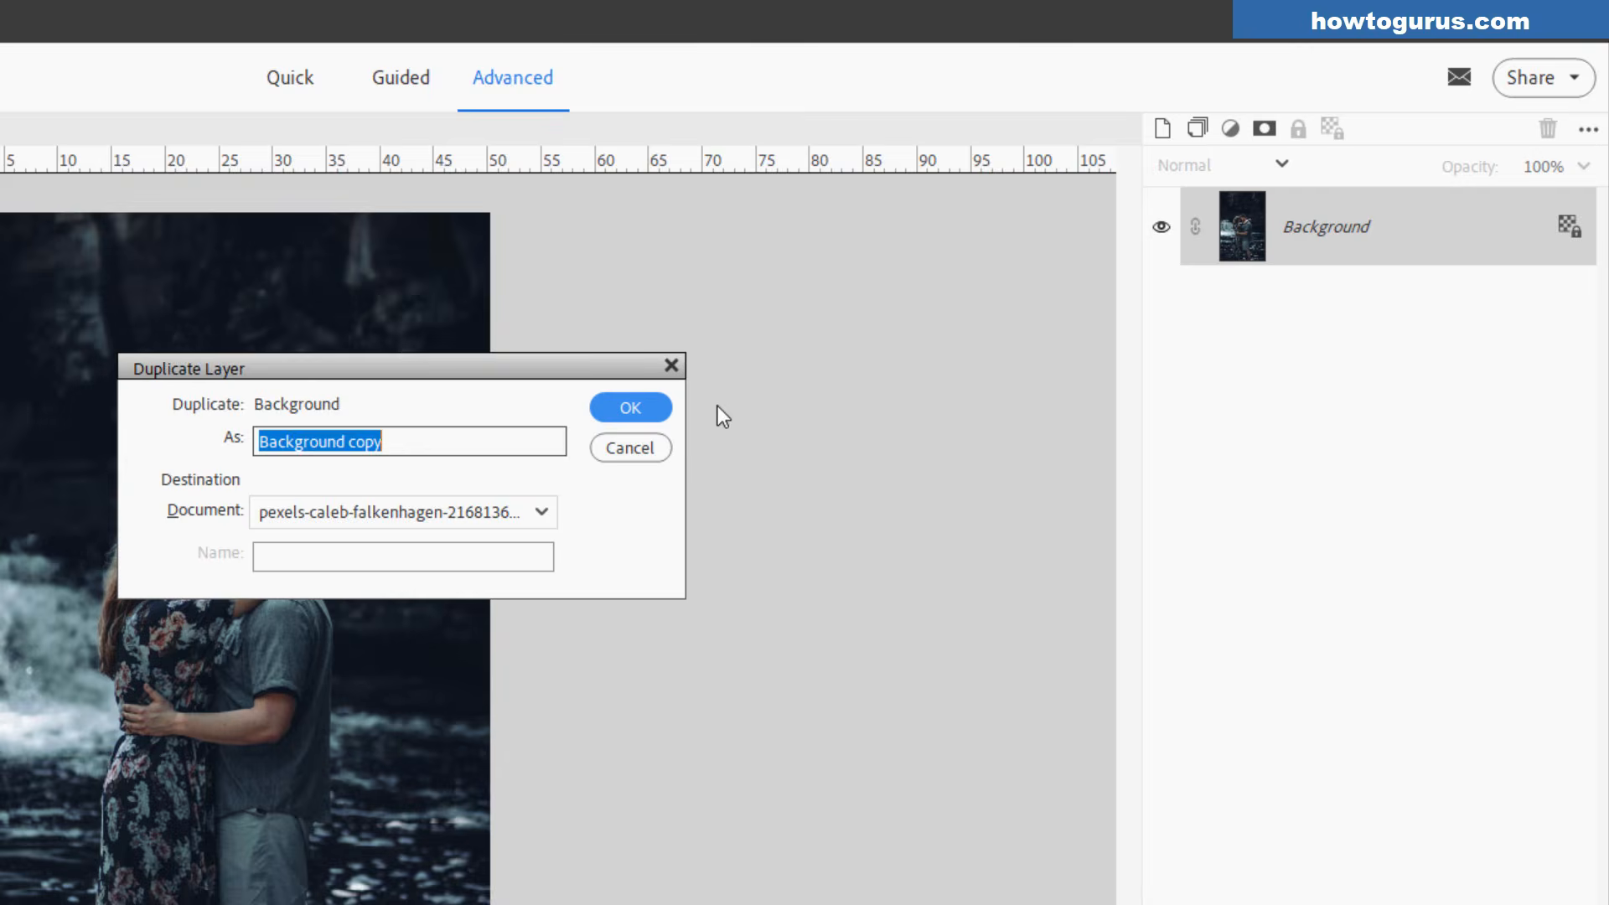
left_click(630, 405)
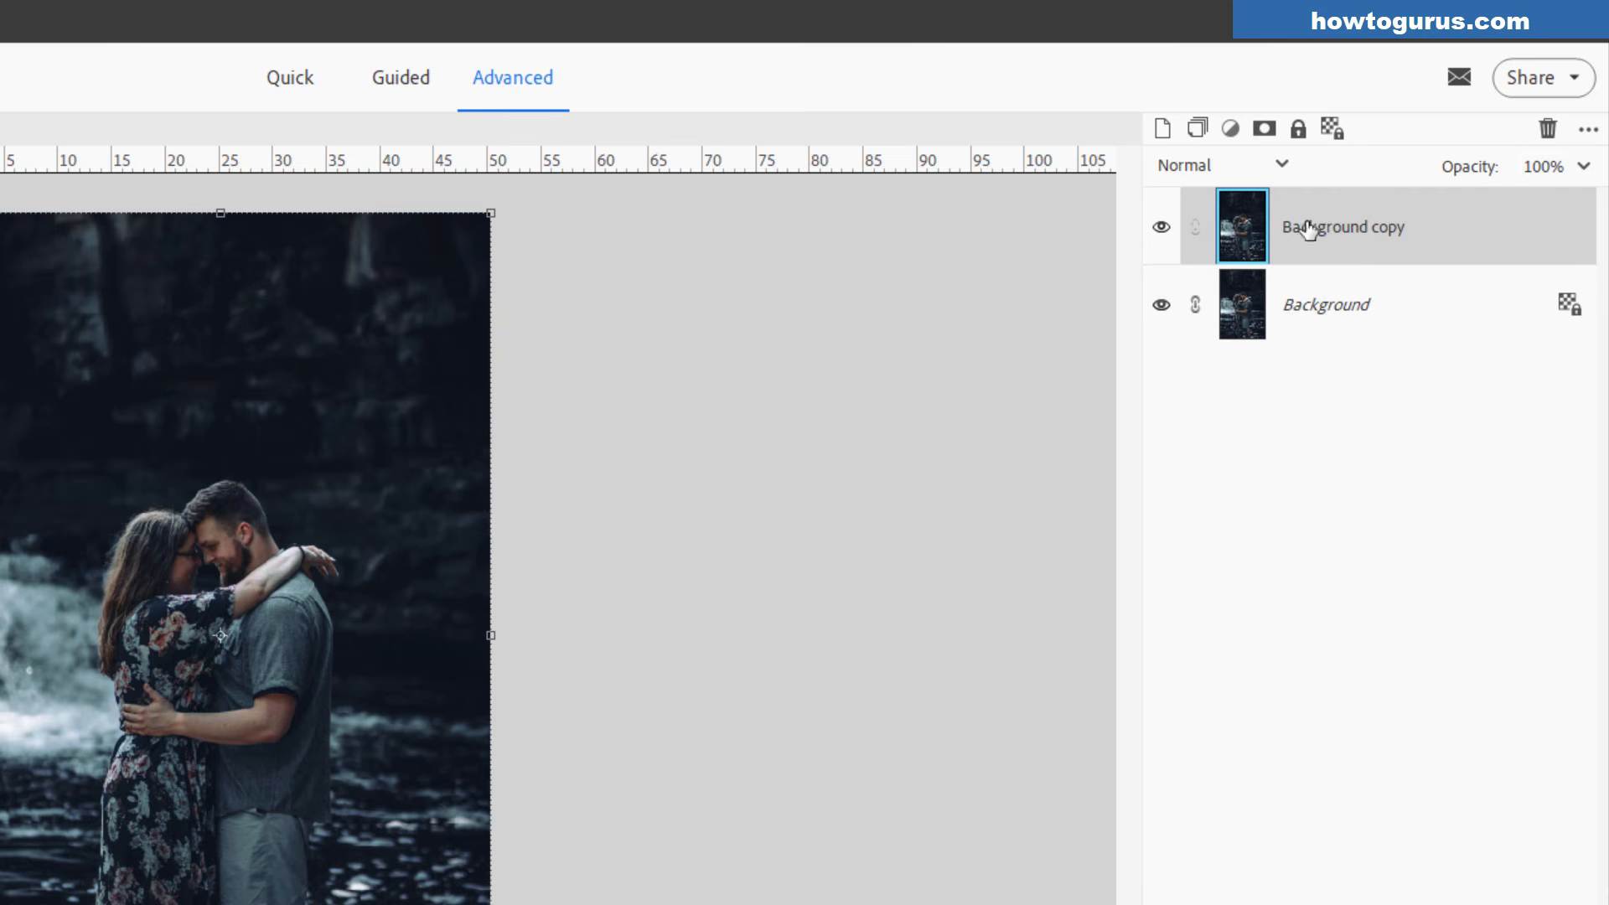
left_click(1213, 164)
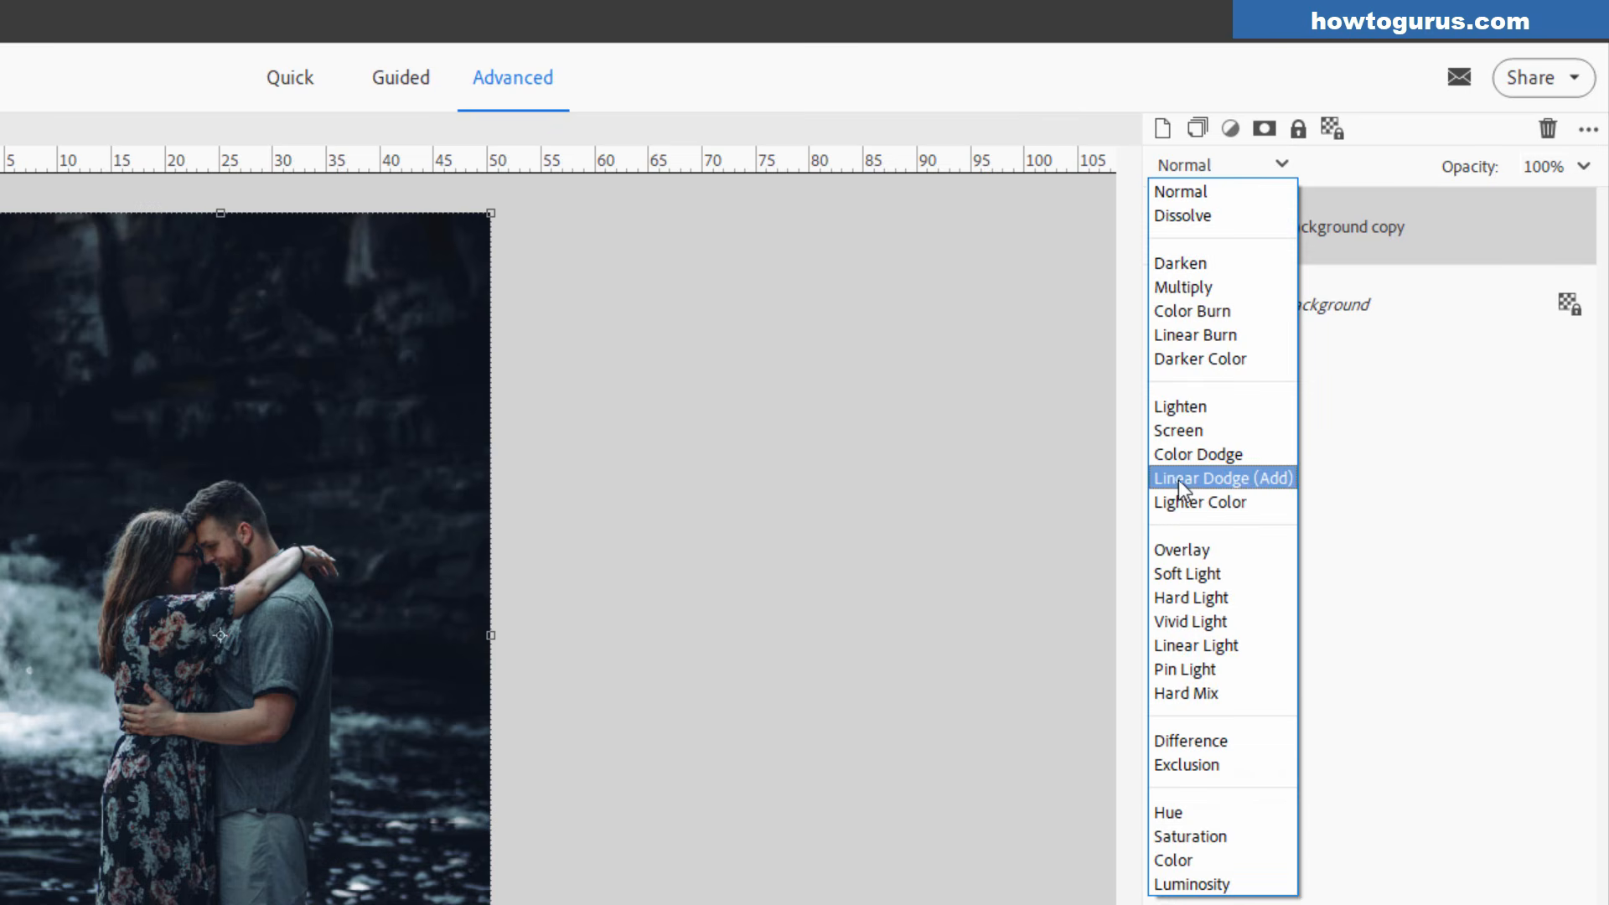
left_click(1241, 479)
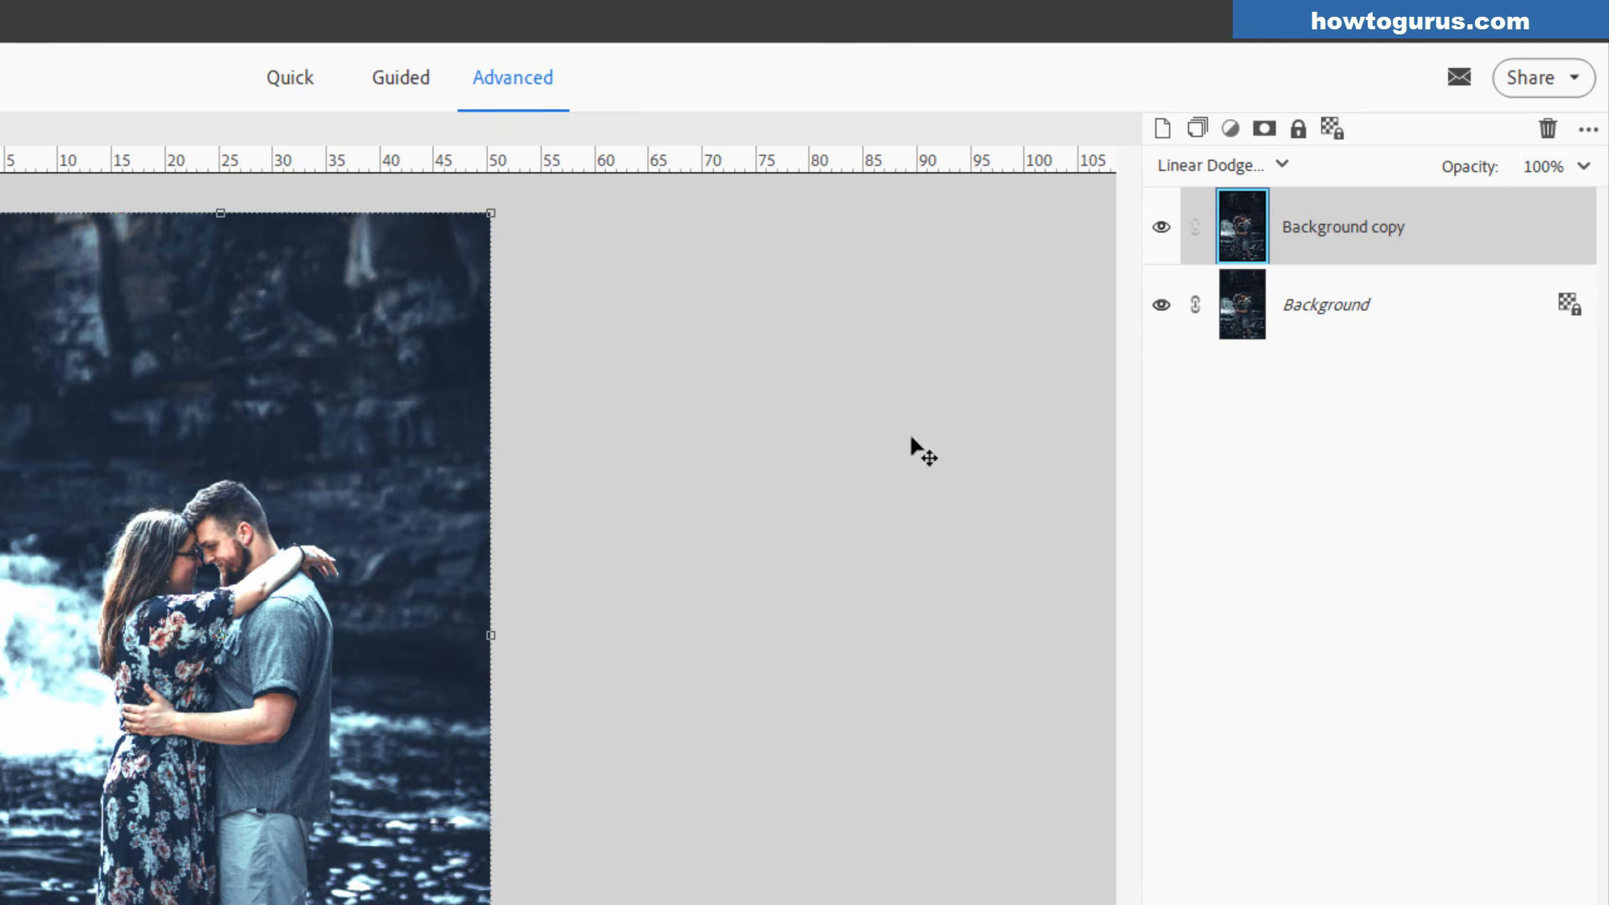
left_click(1584, 166)
left_click_drag(1588, 198, 1575, 198)
left_click(1254, 164)
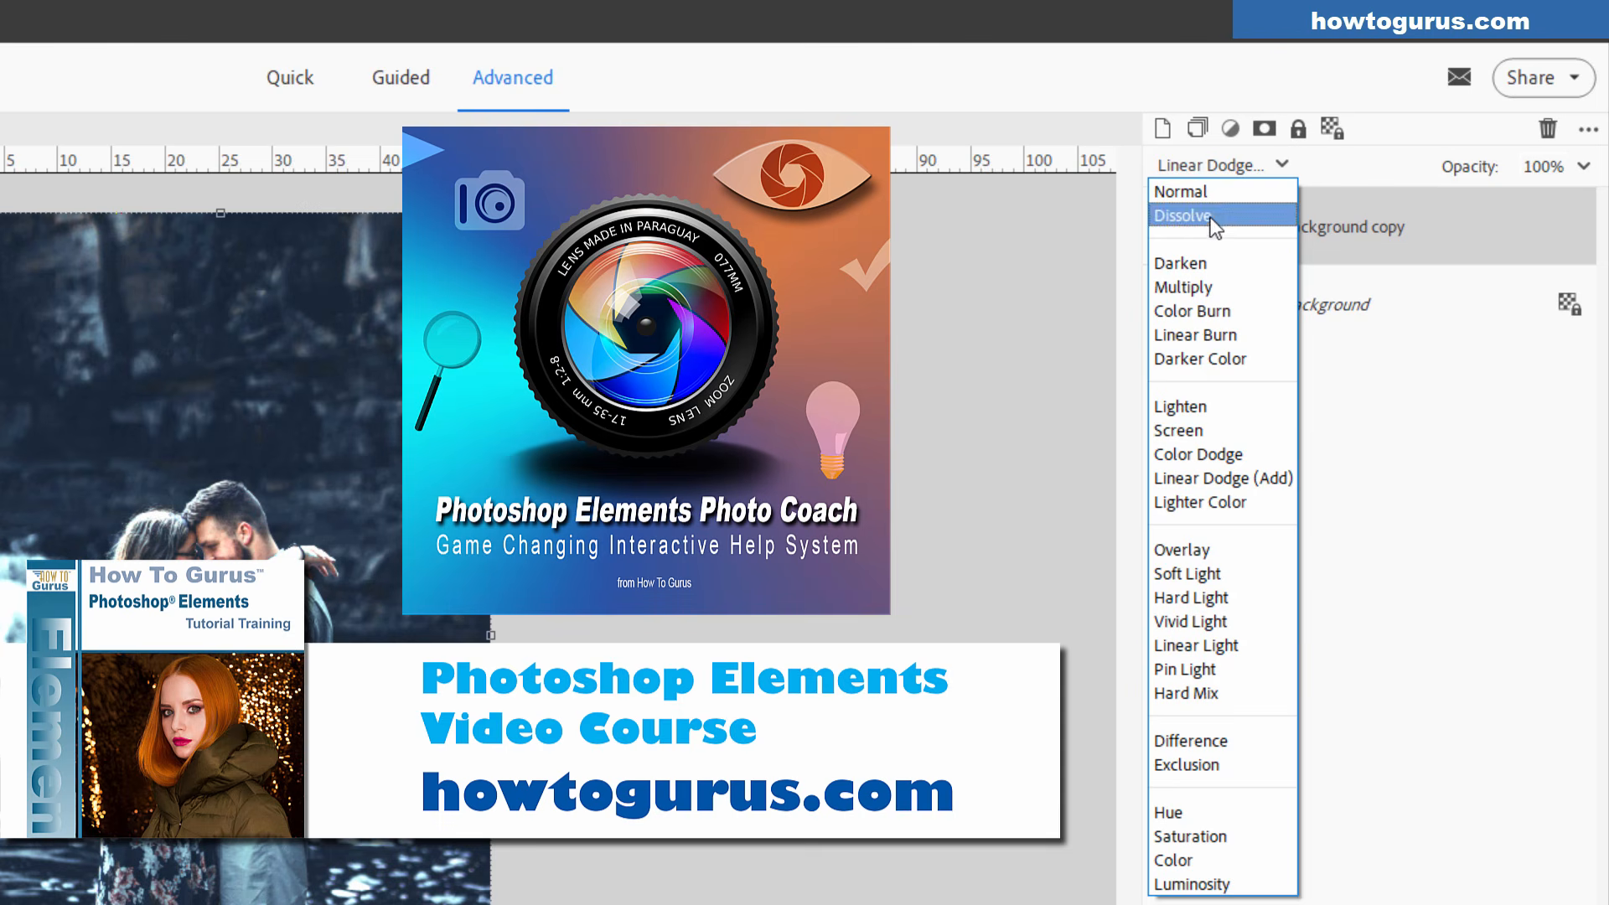
left_click(890, 533)
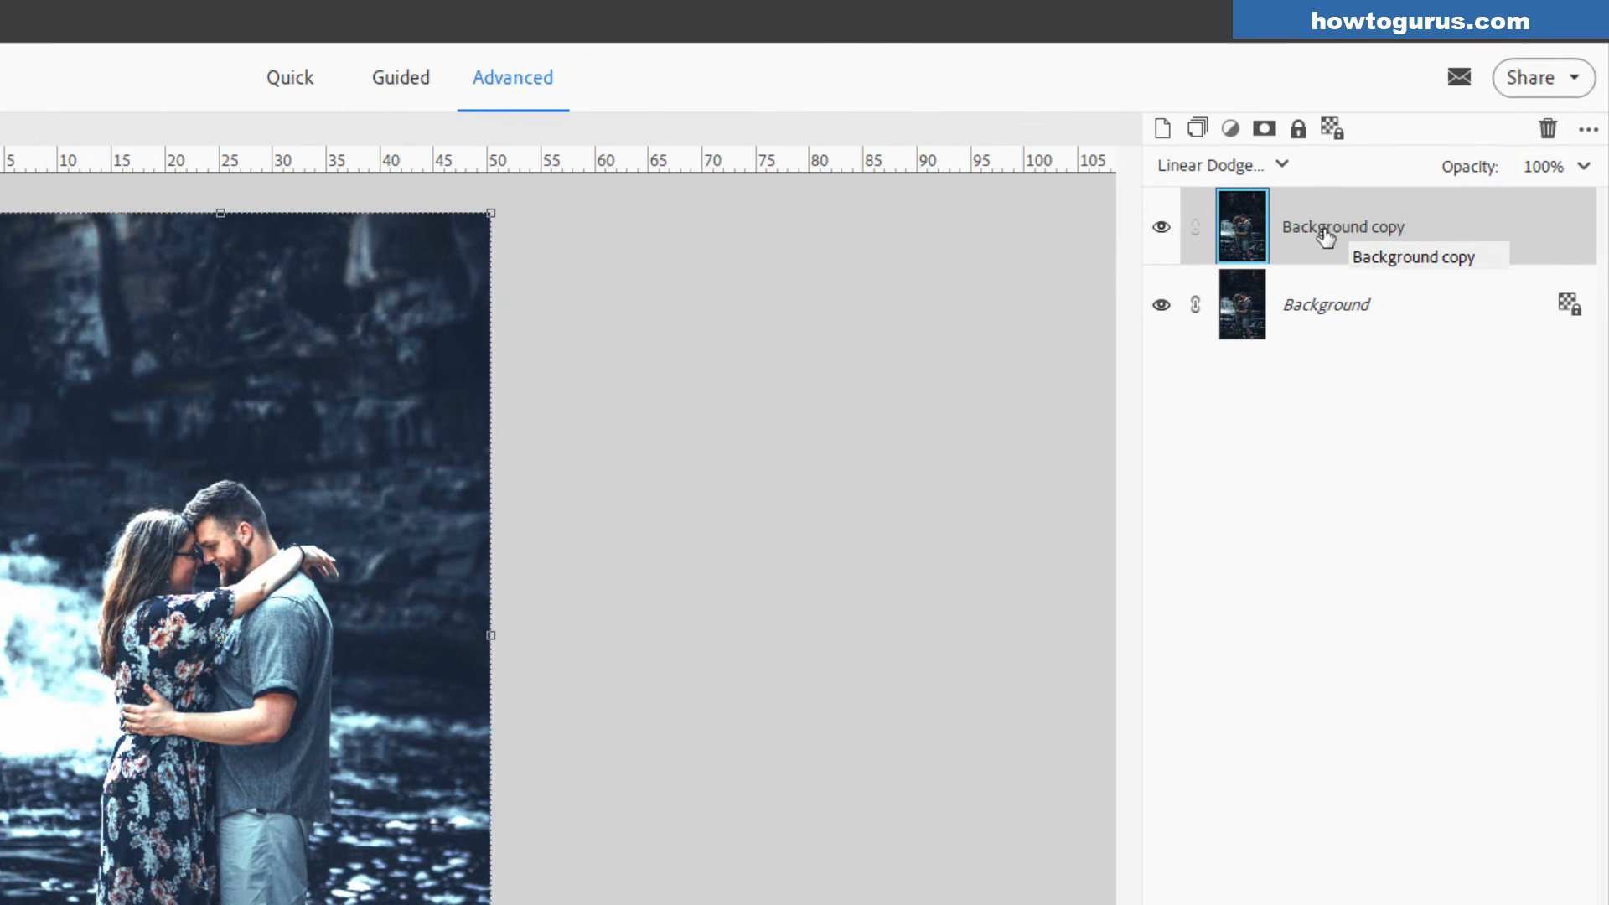
- Add a layer mask to the duplicate, paint black over the waterfall with a 300 px brush at 20% opacity, and swap the foreground color to white
left_click(1264, 128)
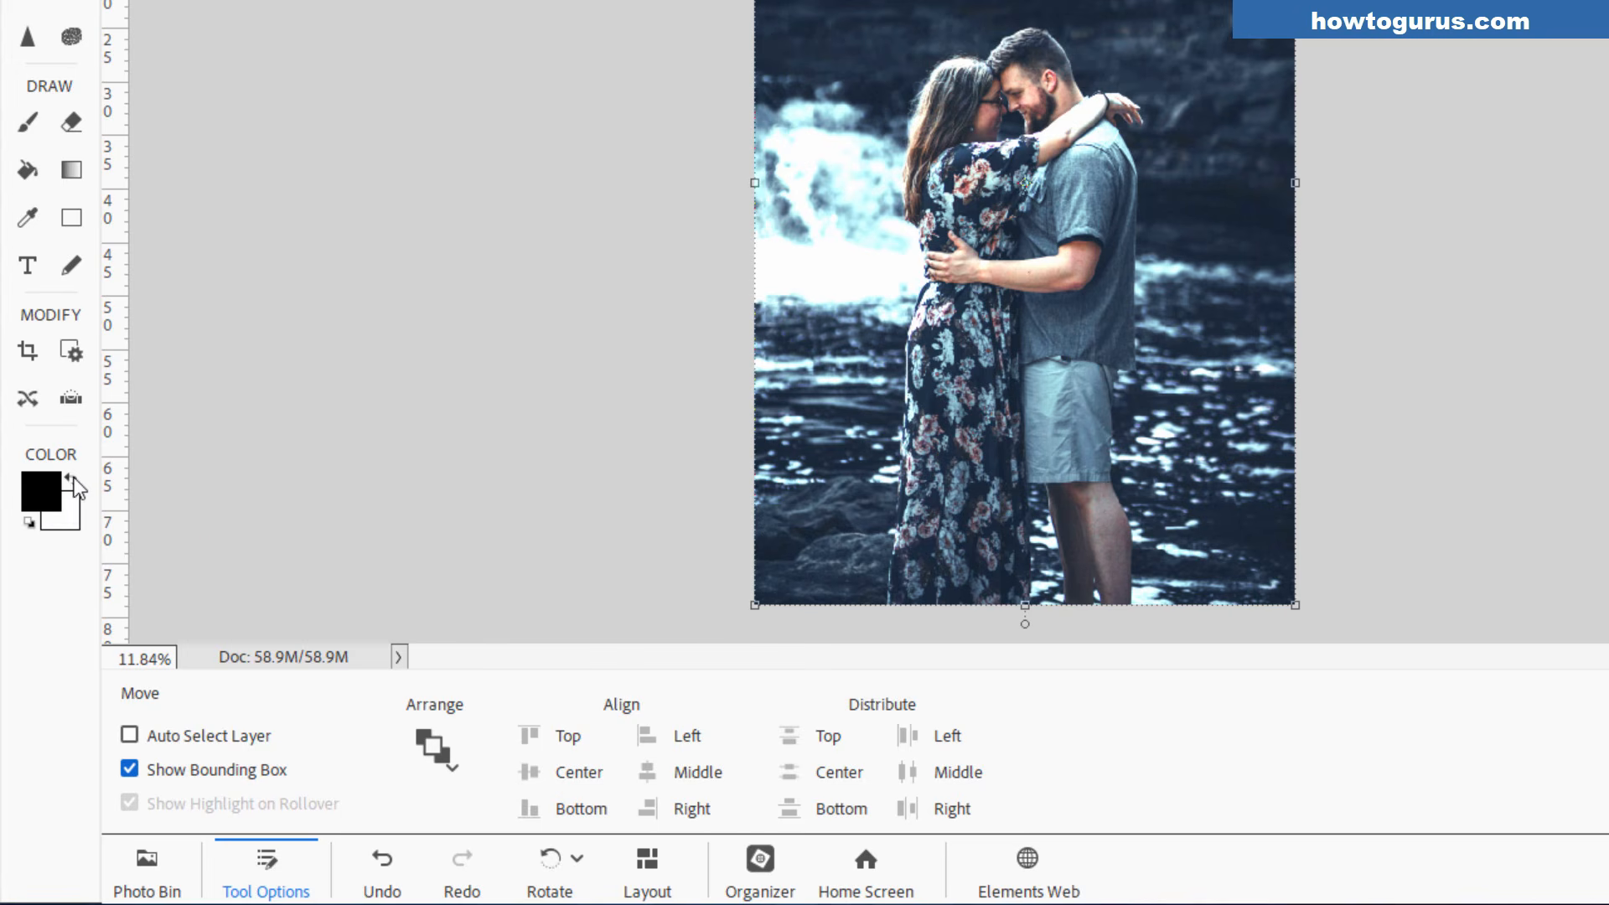
left_click(27, 121)
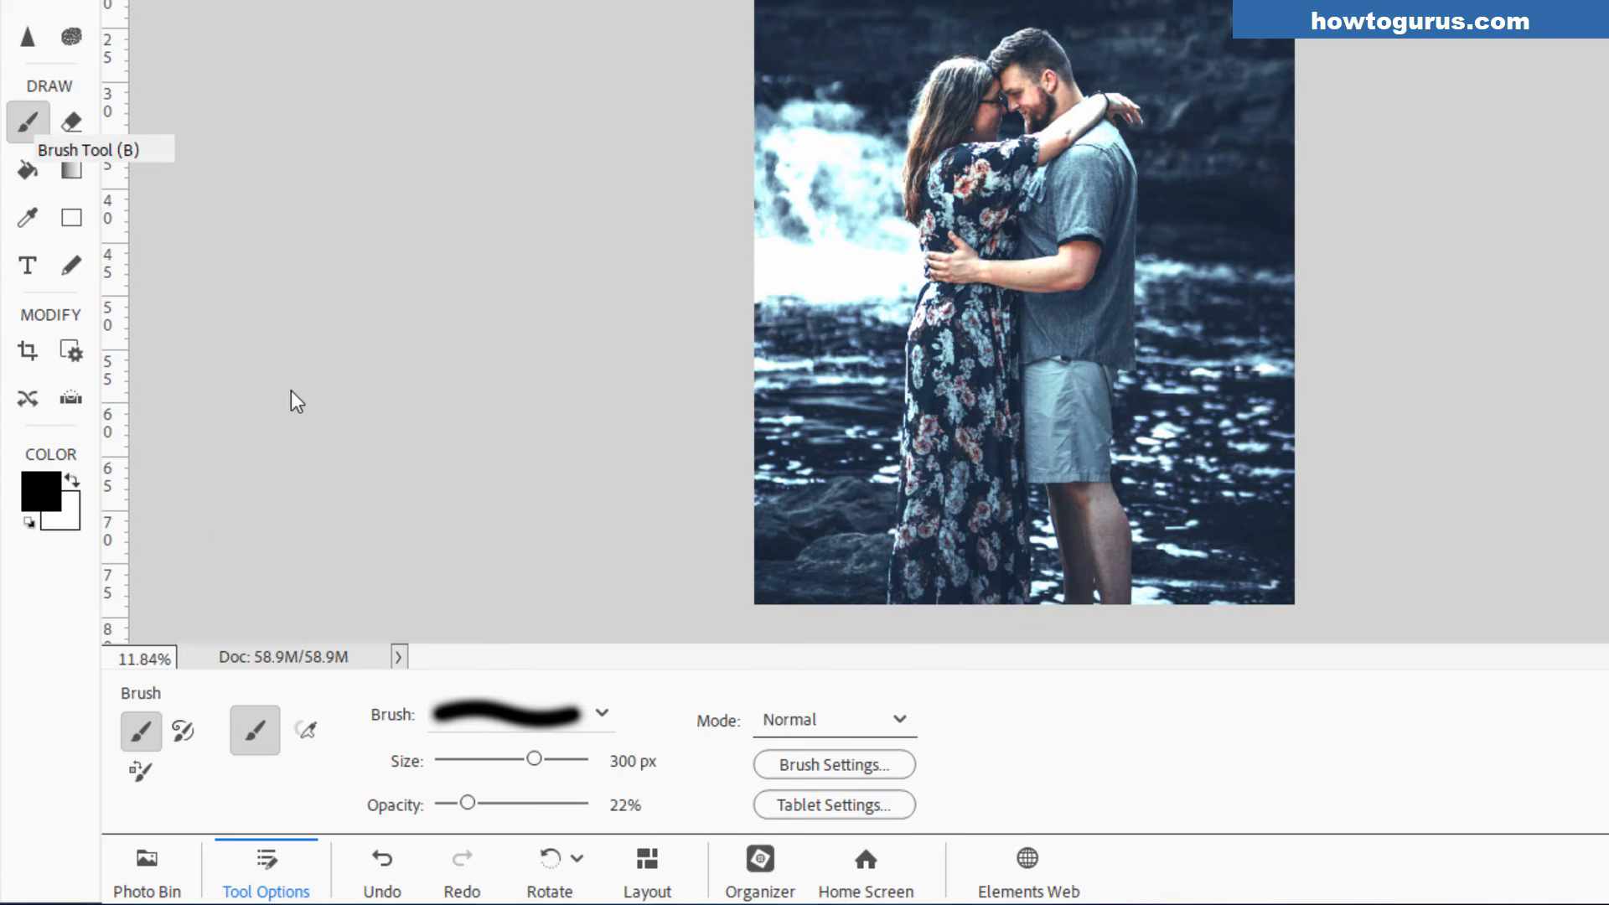
key("2")
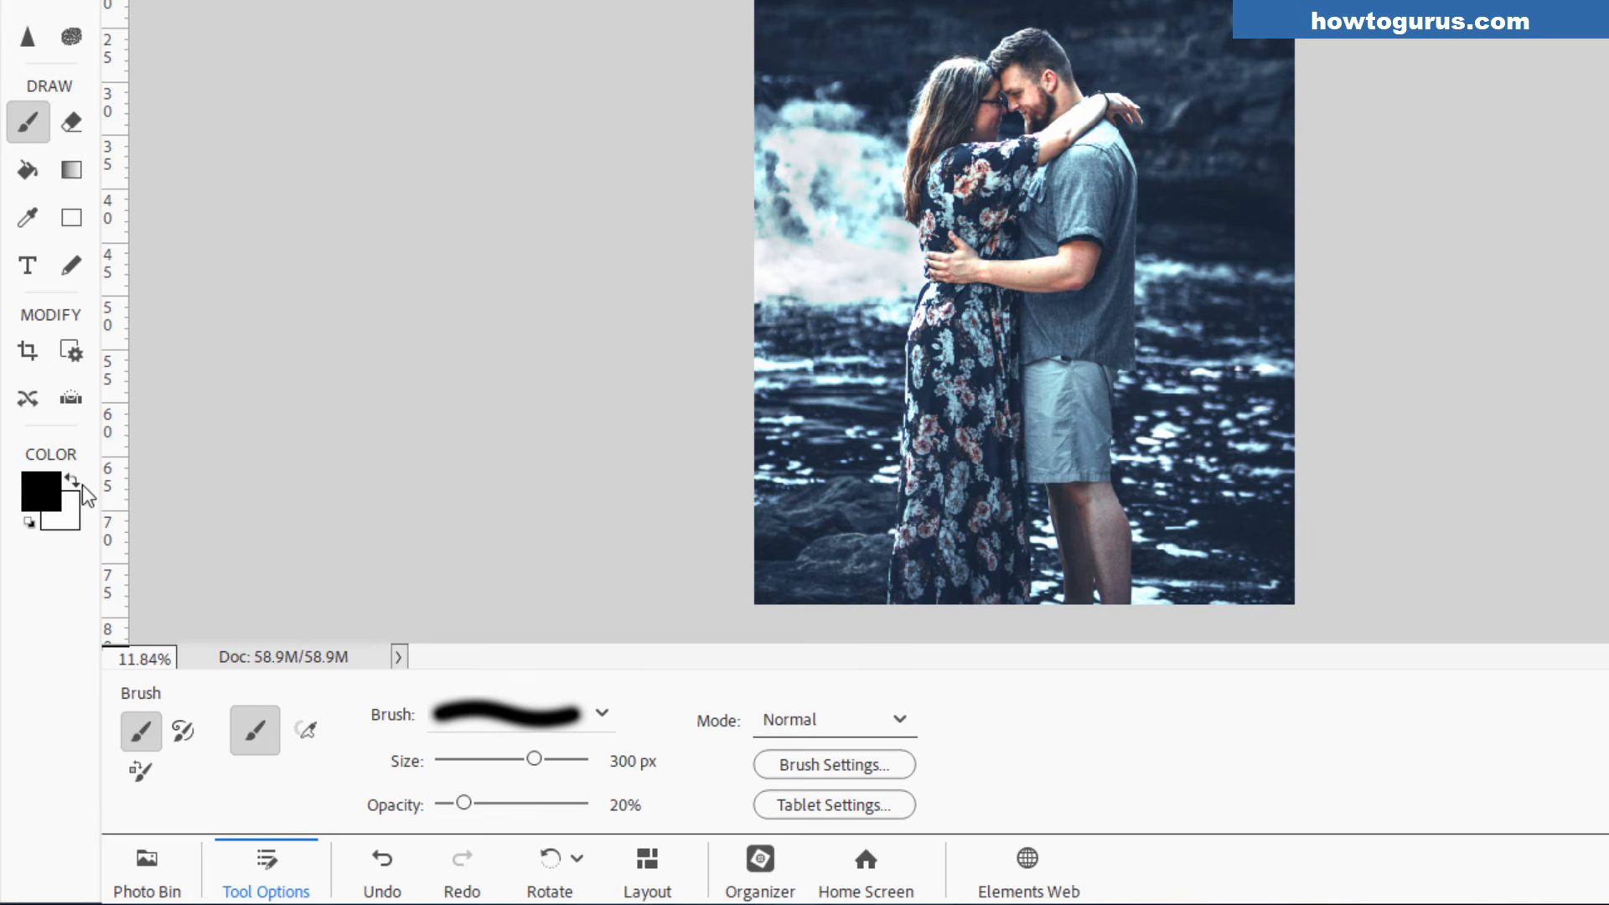
left_click(75, 481)
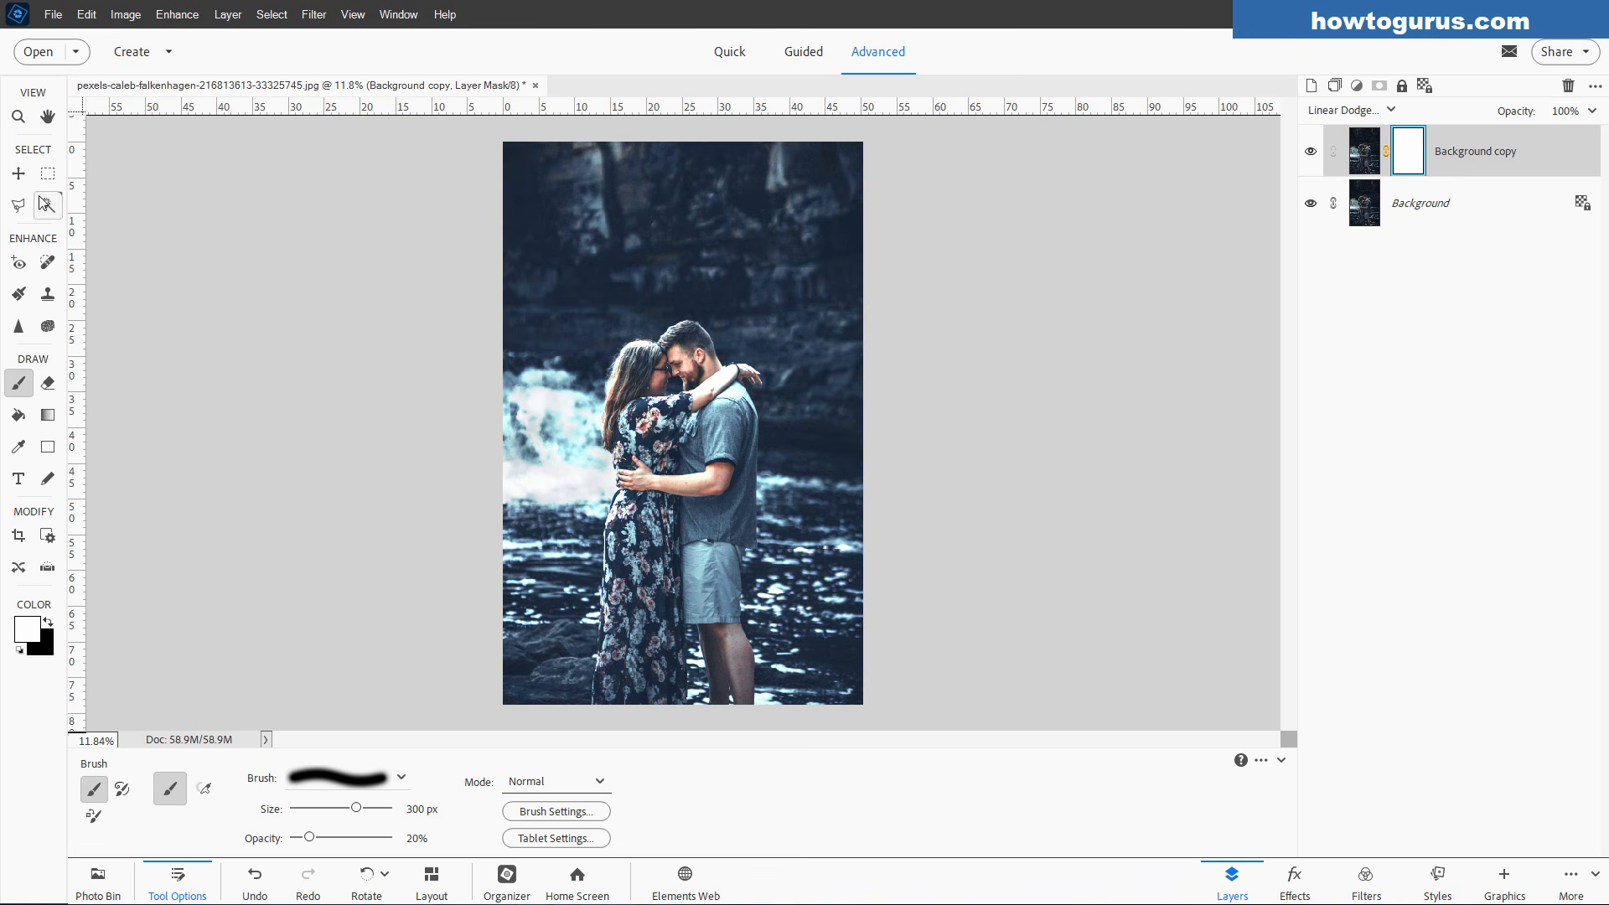
- Add a Levels adjustment layer that uses the previous layer as its clipping mask
left_click(18, 174)
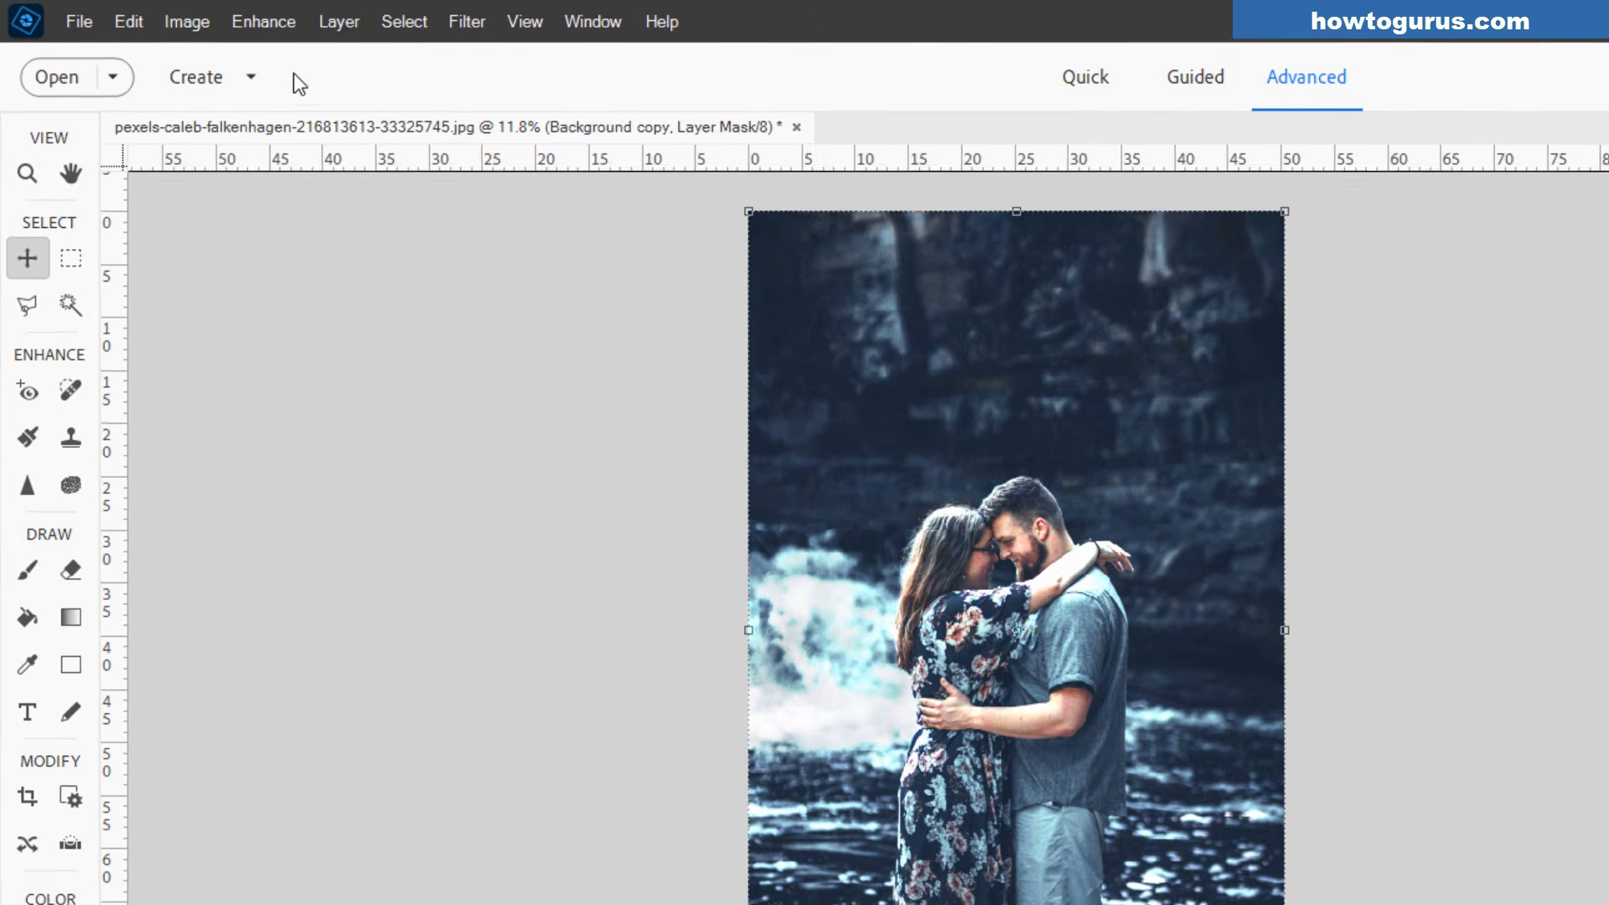
left_click(225, 17)
mouse_move(443, 233)
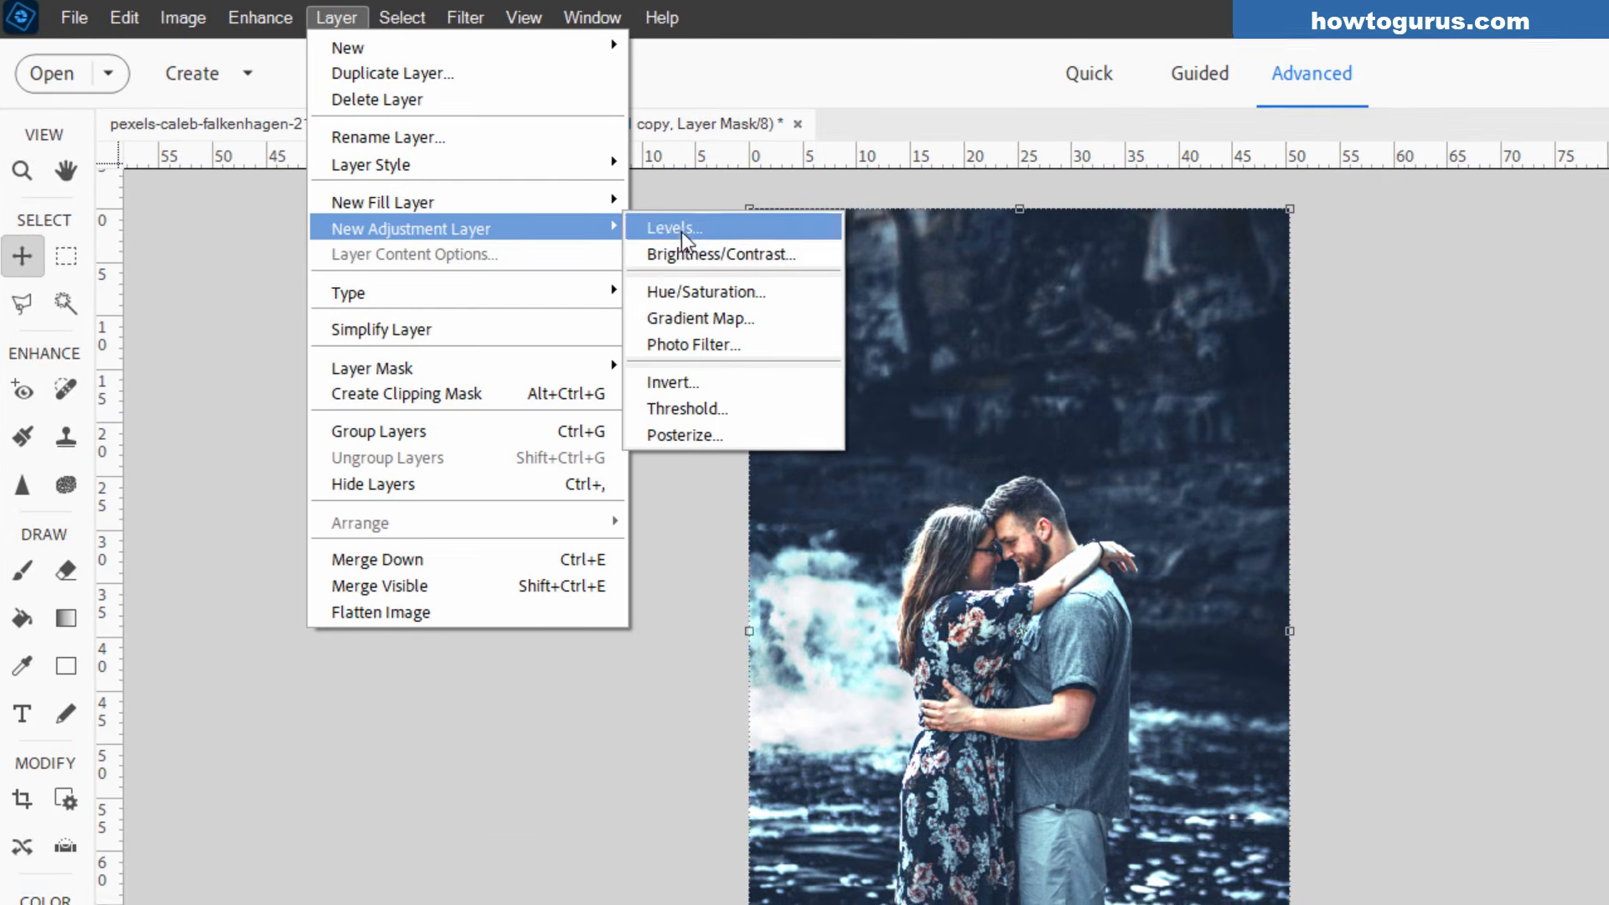
left_click(682, 231)
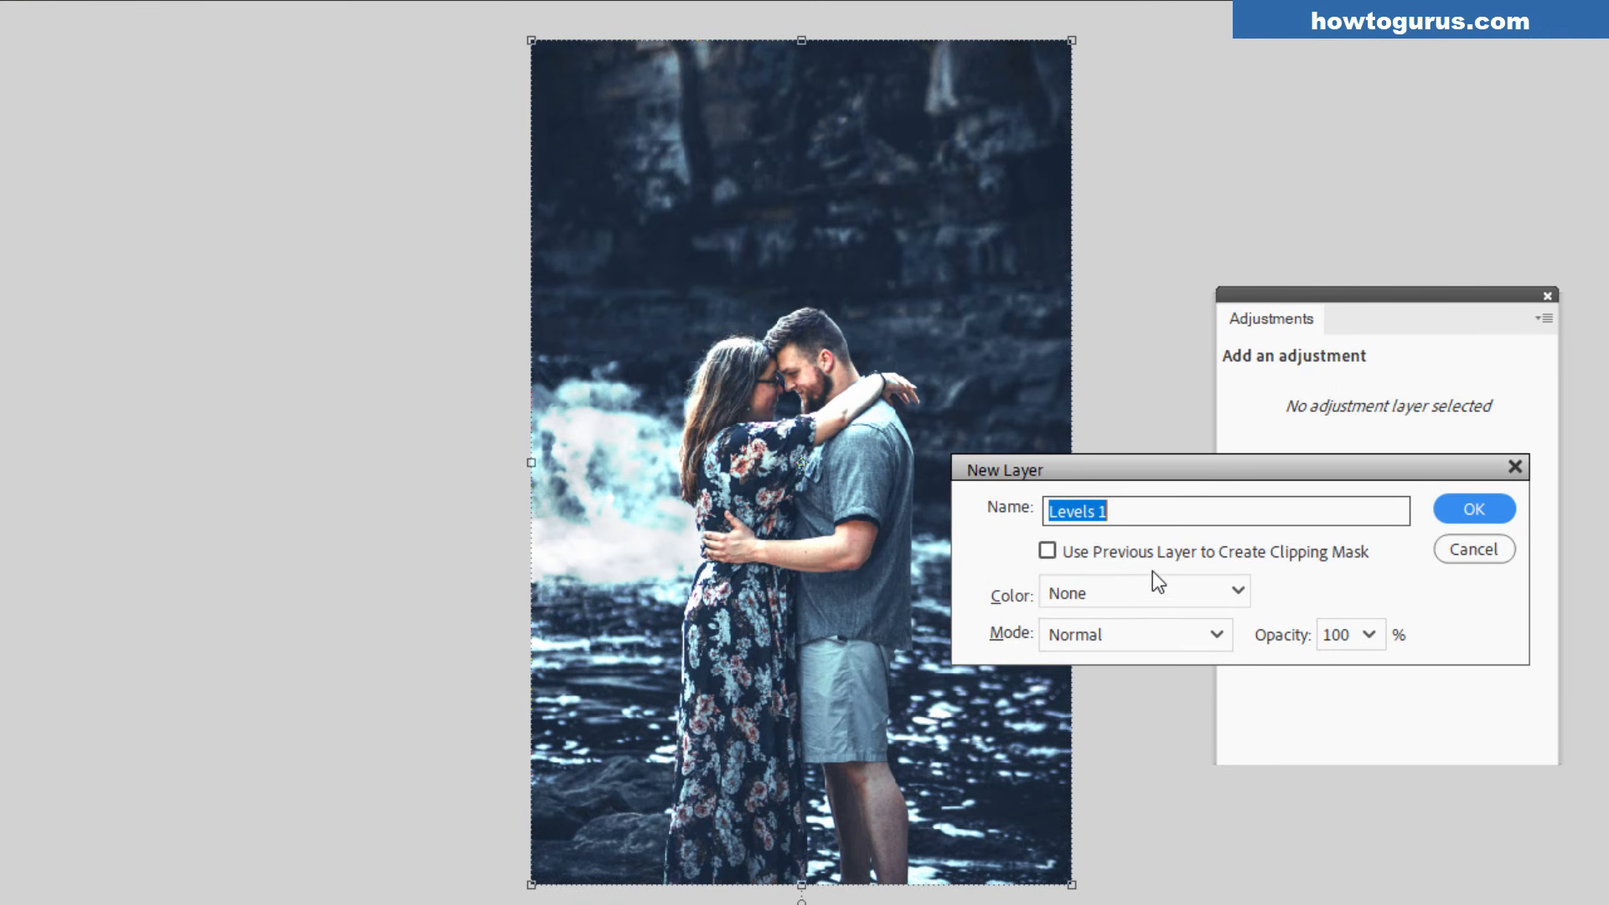
left_click(1047, 551)
left_click(1473, 510)
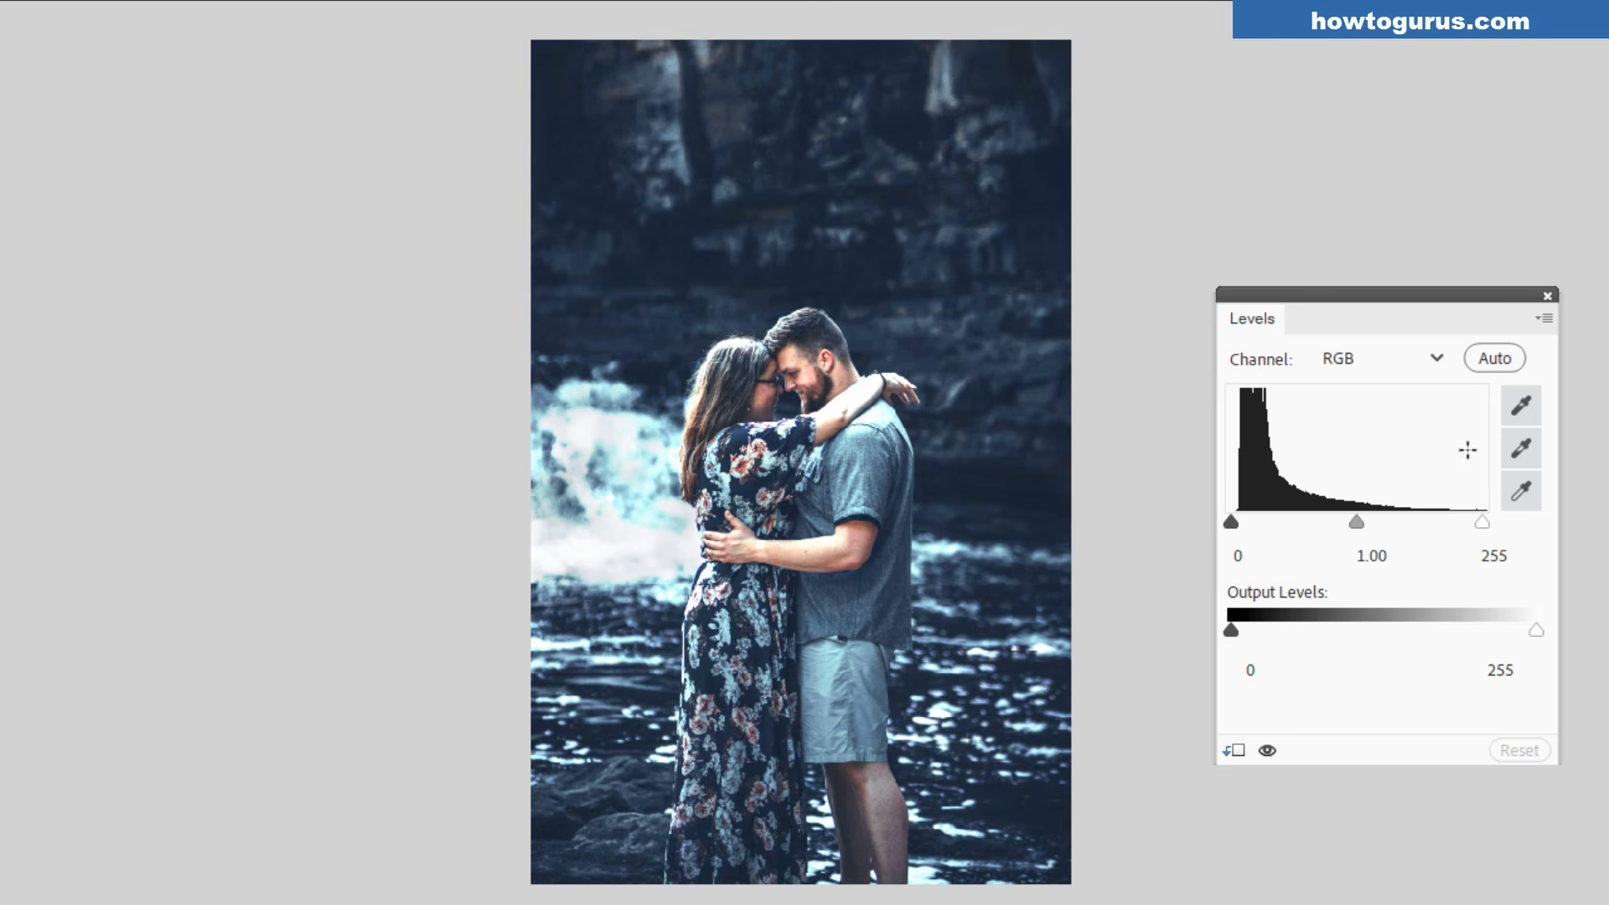
- Set the Levels input values to 14 for shadows, 1.65 for midtones and 246 for highlights, and close the adjustment settings
mouse_move(1232, 527)
left_mouse_down()
mouse_move(1276, 523)
mouse_move(1214, 528)
mouse_move(1239, 523)
left_mouse_up()
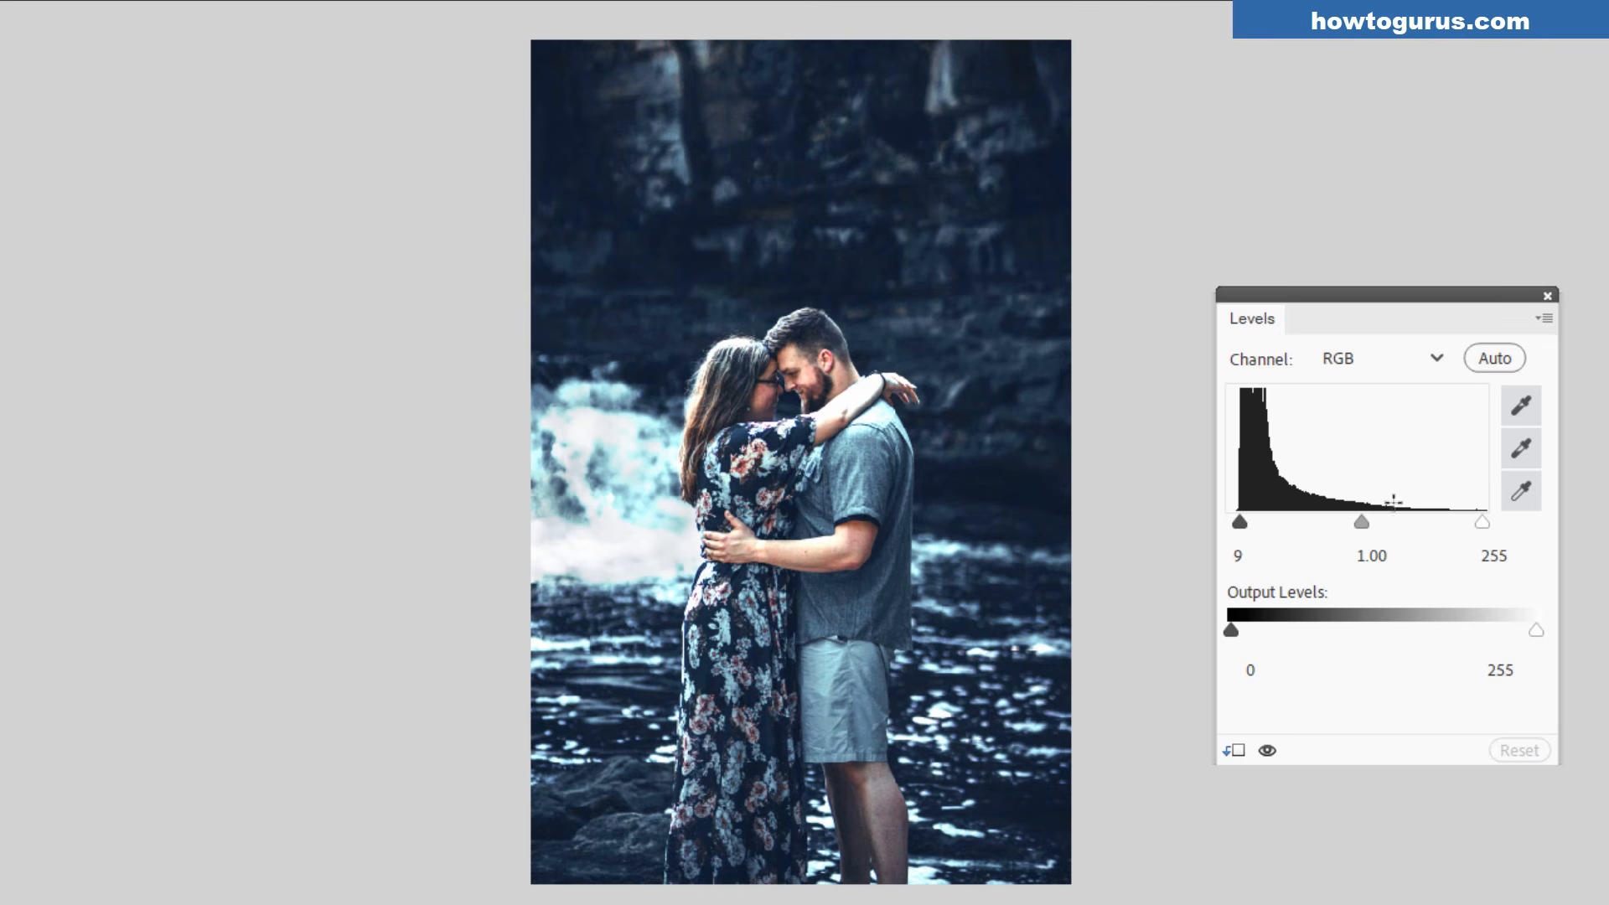
left_click_drag(1366, 521, 1319, 518)
mouse_move(1482, 524)
left_mouse_down()
mouse_move(1396, 524)
mouse_move(1482, 523)
mouse_move(1466, 521)
left_mouse_up()
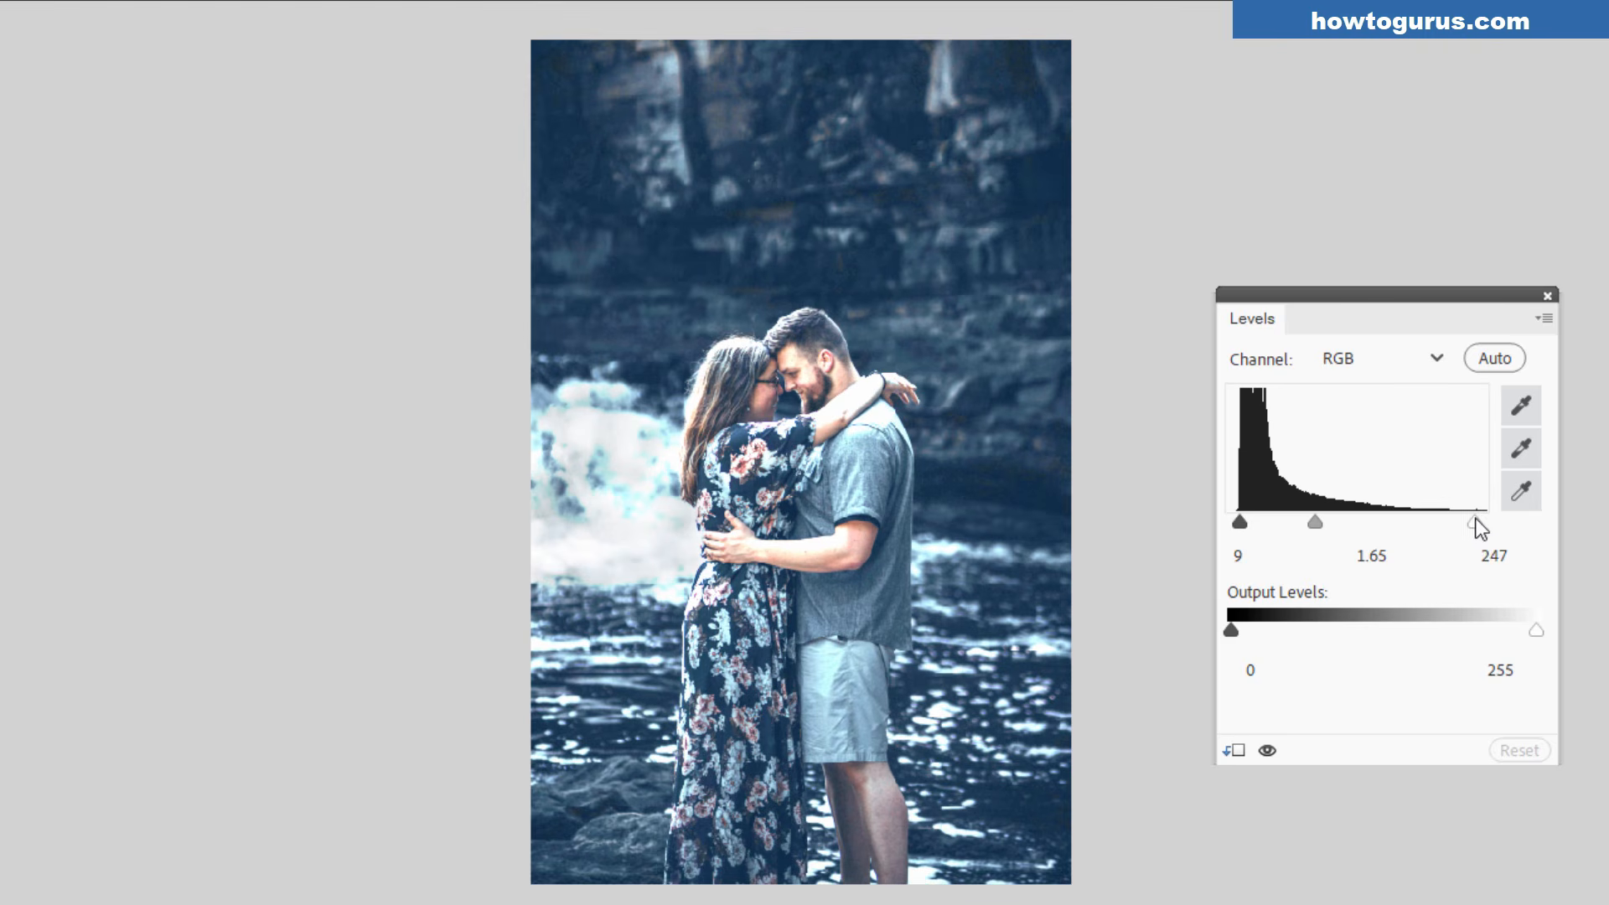
left_click_drag(1240, 523, 1249, 523)
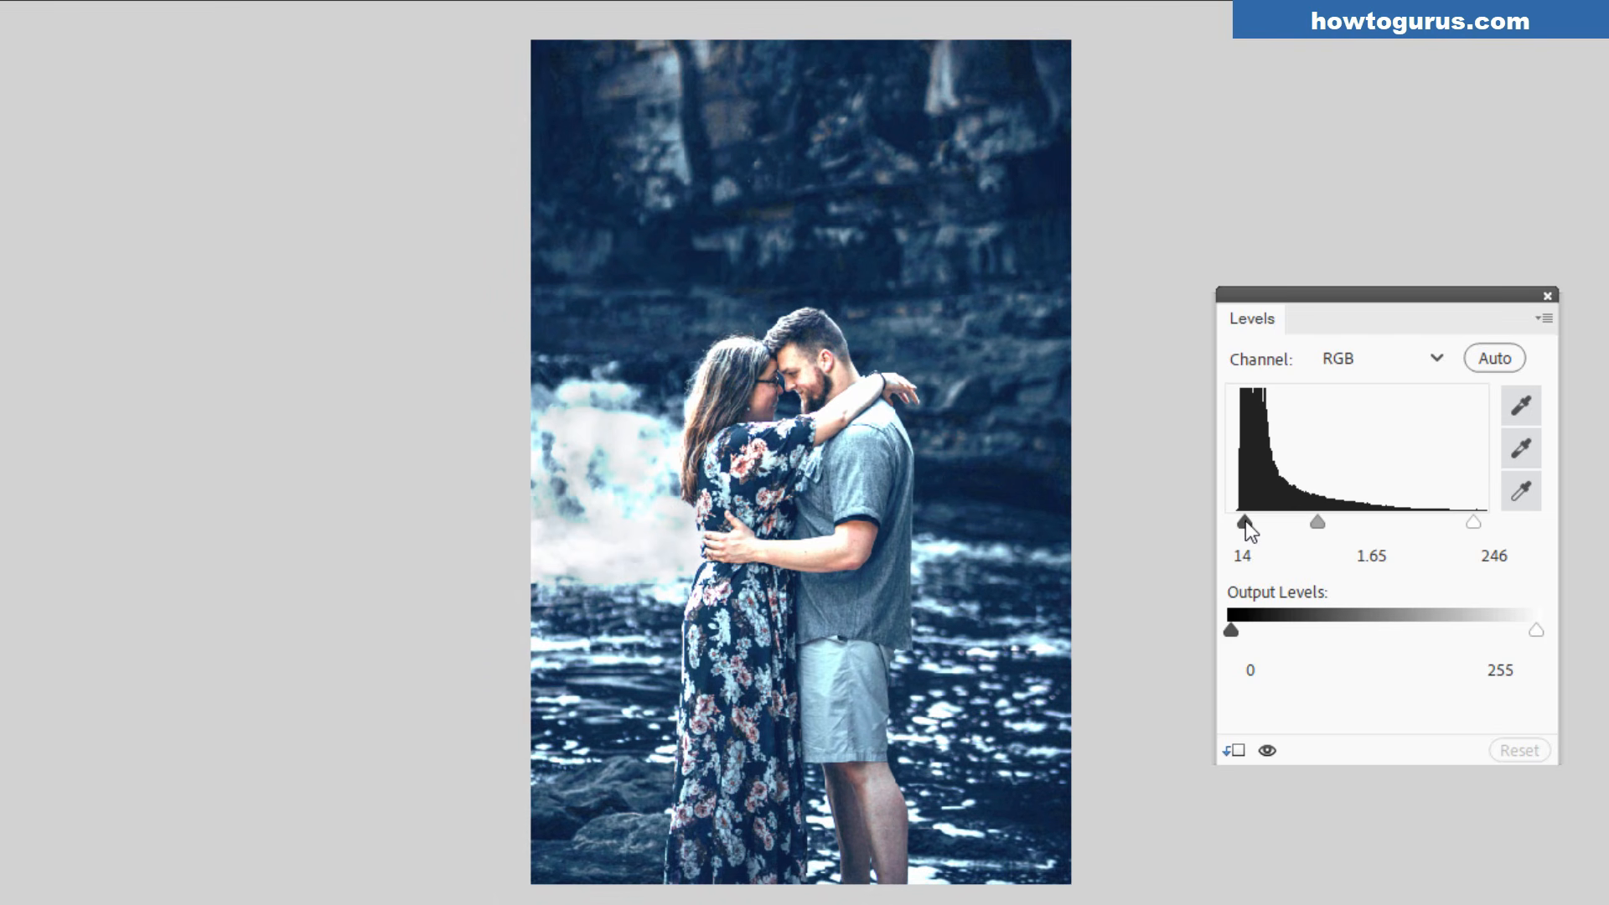
left_click(1547, 297)
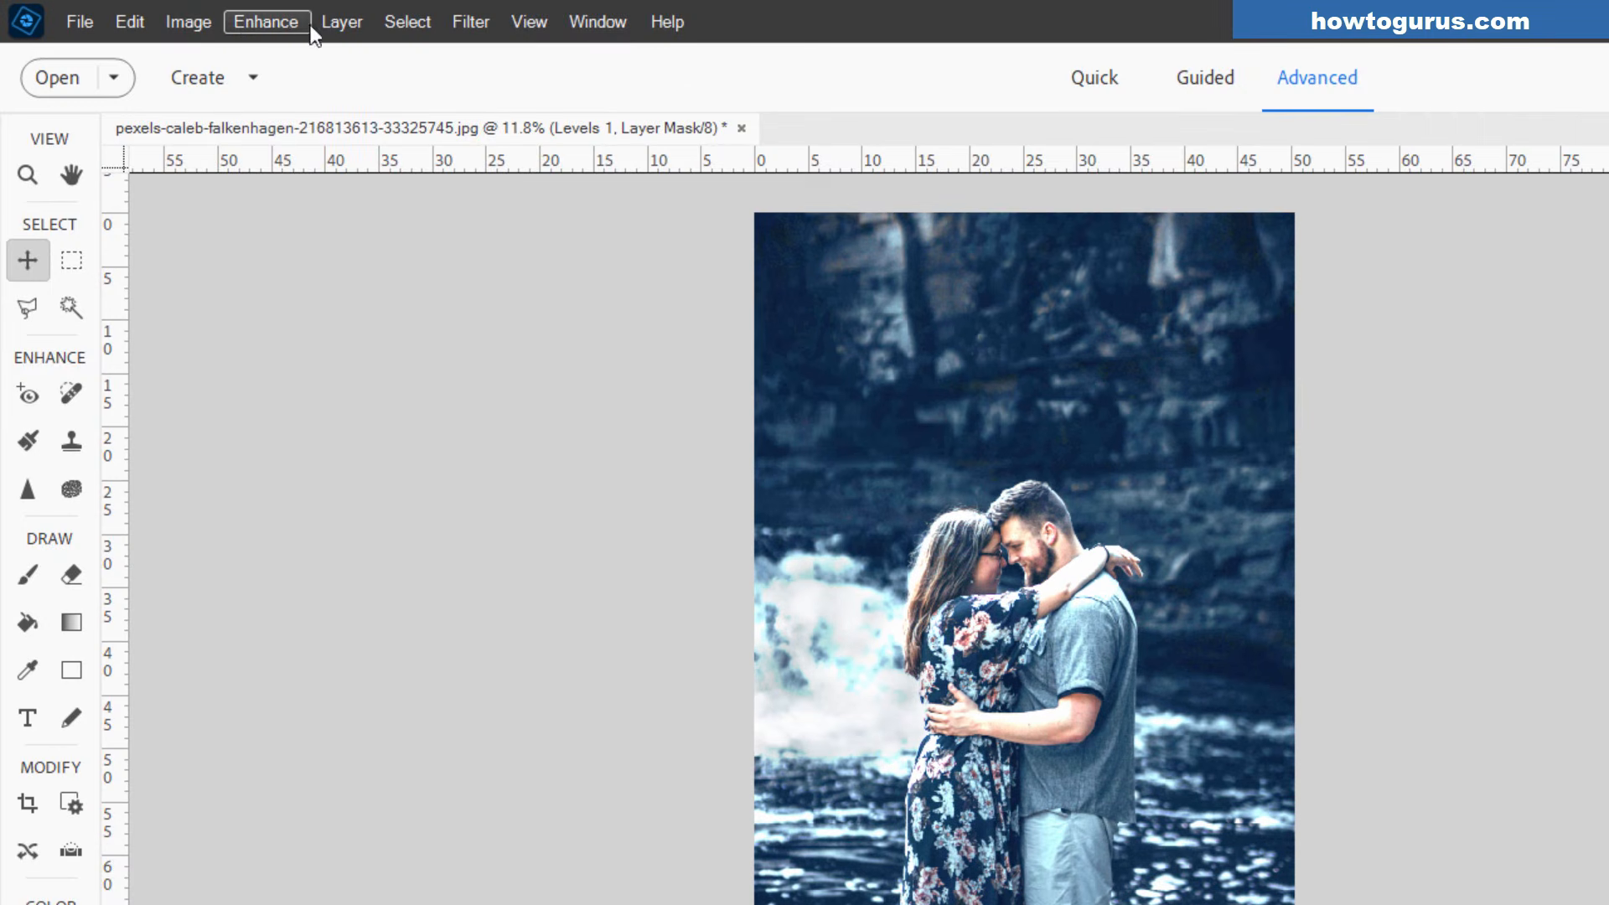
- Add a Hue/Saturation adjustment layer clipped to the layers below and raise its Saturation slightly
left_click(342, 22)
mouse_move(436, 233)
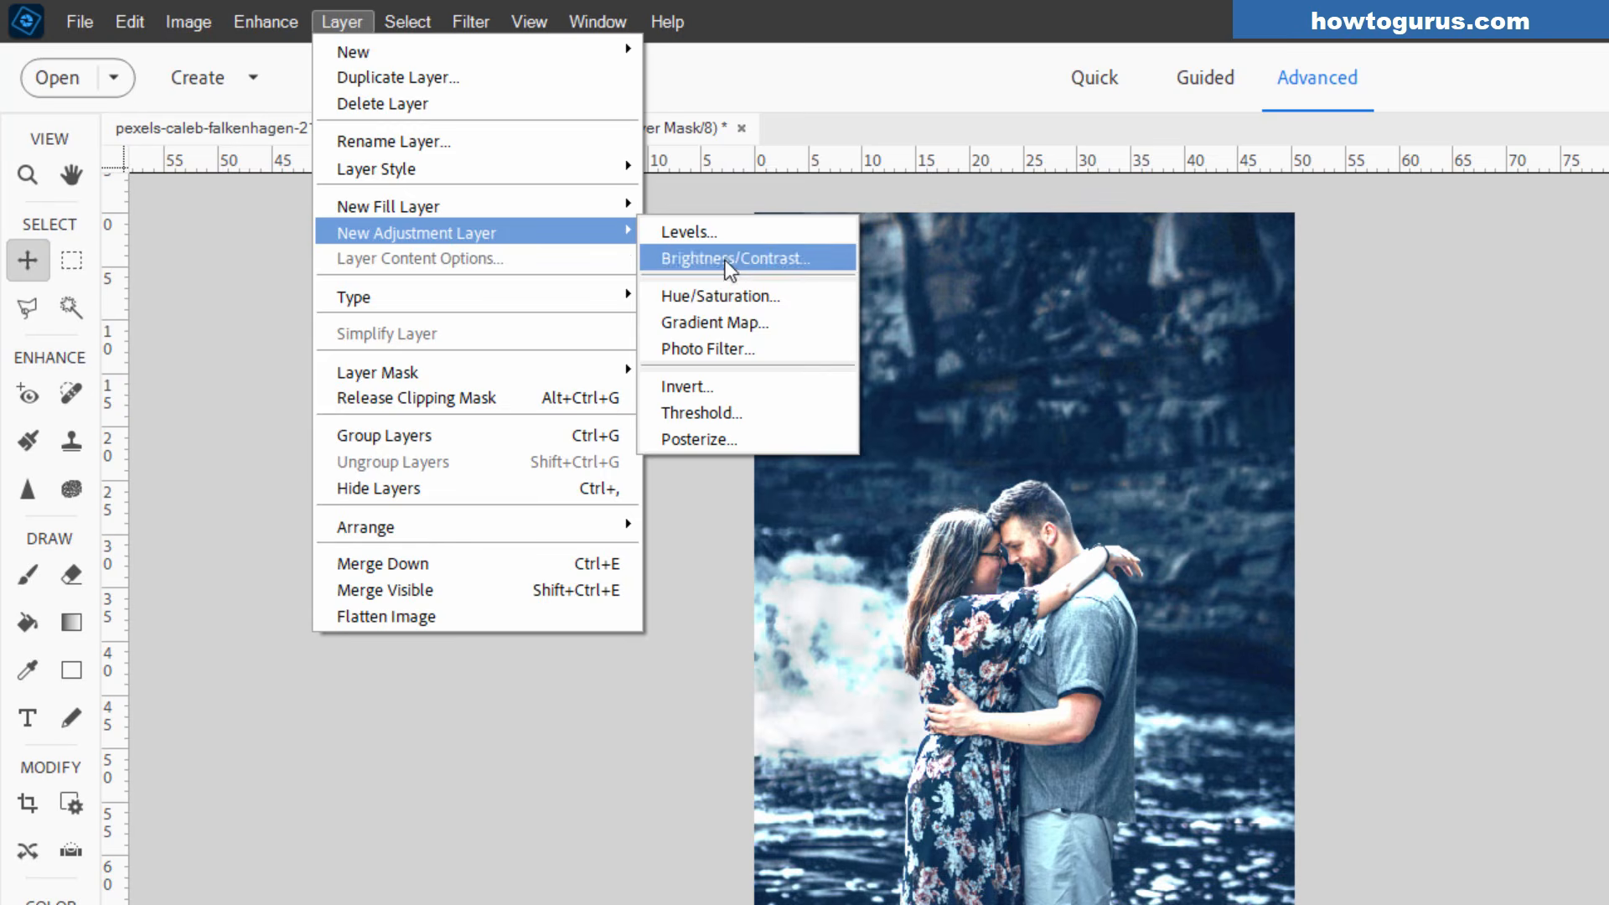
left_click(737, 298)
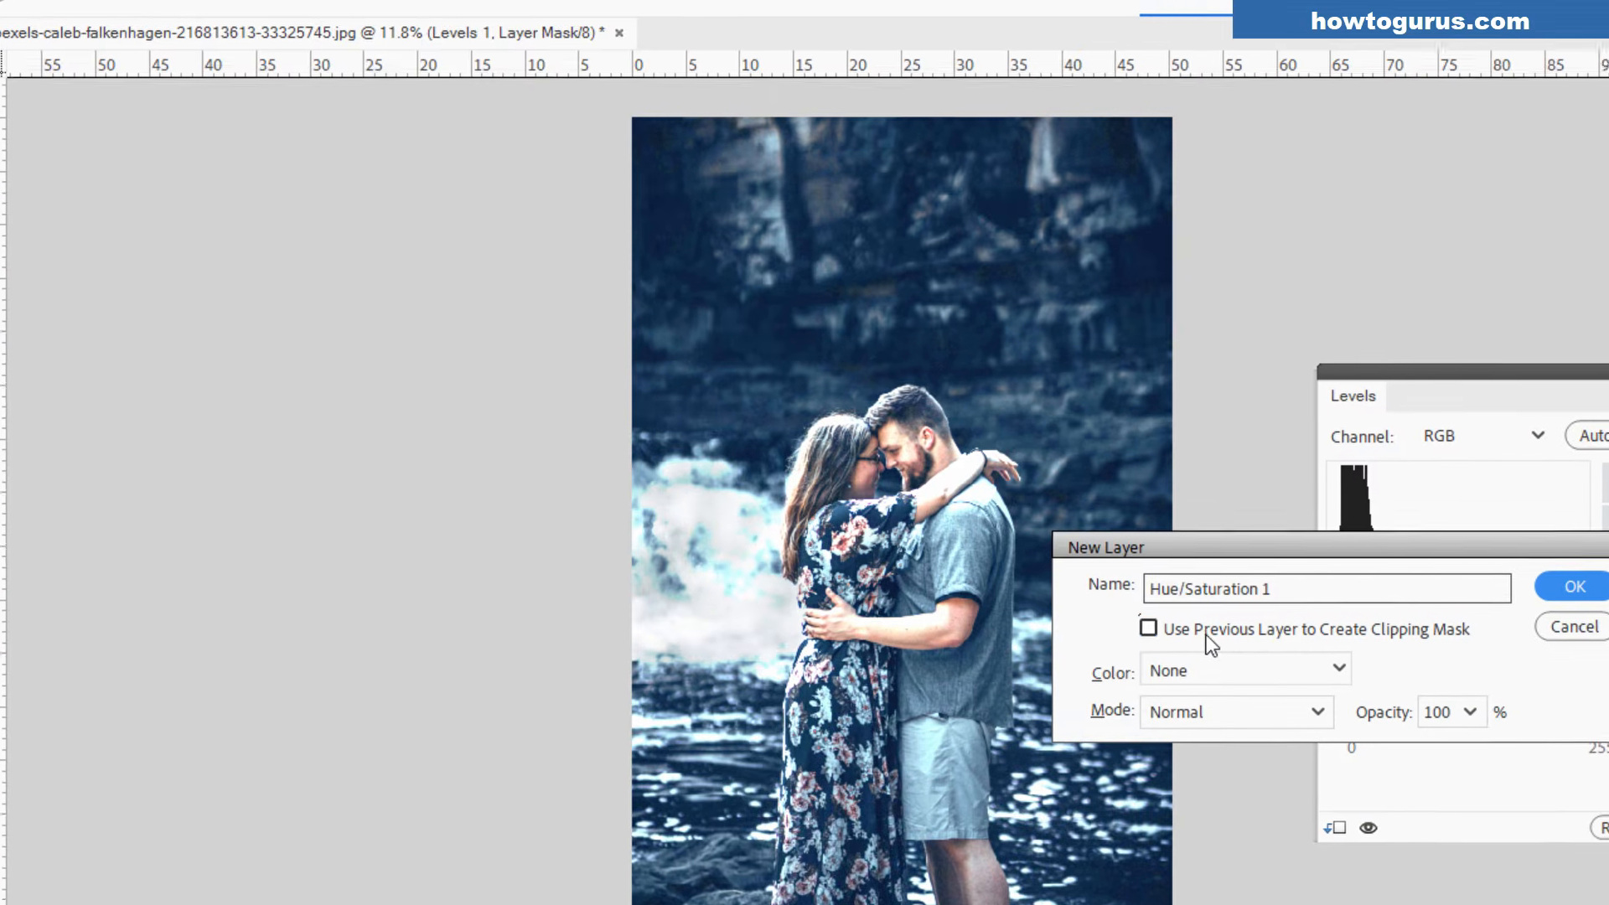
left_click(1344, 726)
left_click(1442, 514)
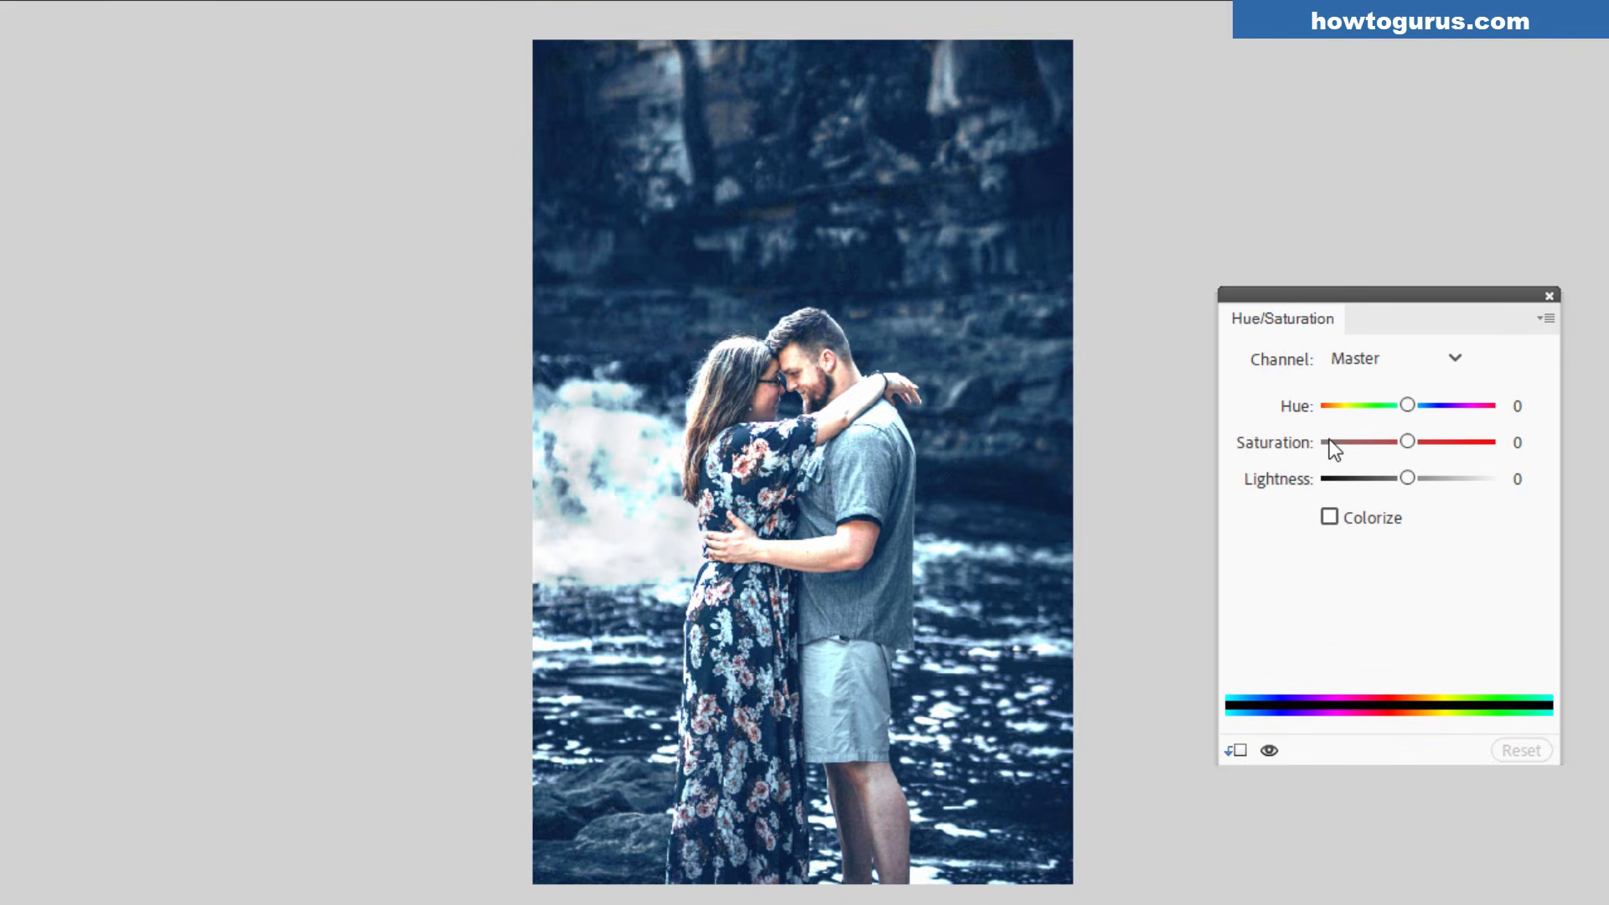
mouse_move(1410, 441)
left_mouse_down()
mouse_move(1505, 446)
mouse_move(1404, 443)
mouse_move(1423, 444)
left_mouse_up()
left_click(1550, 296)
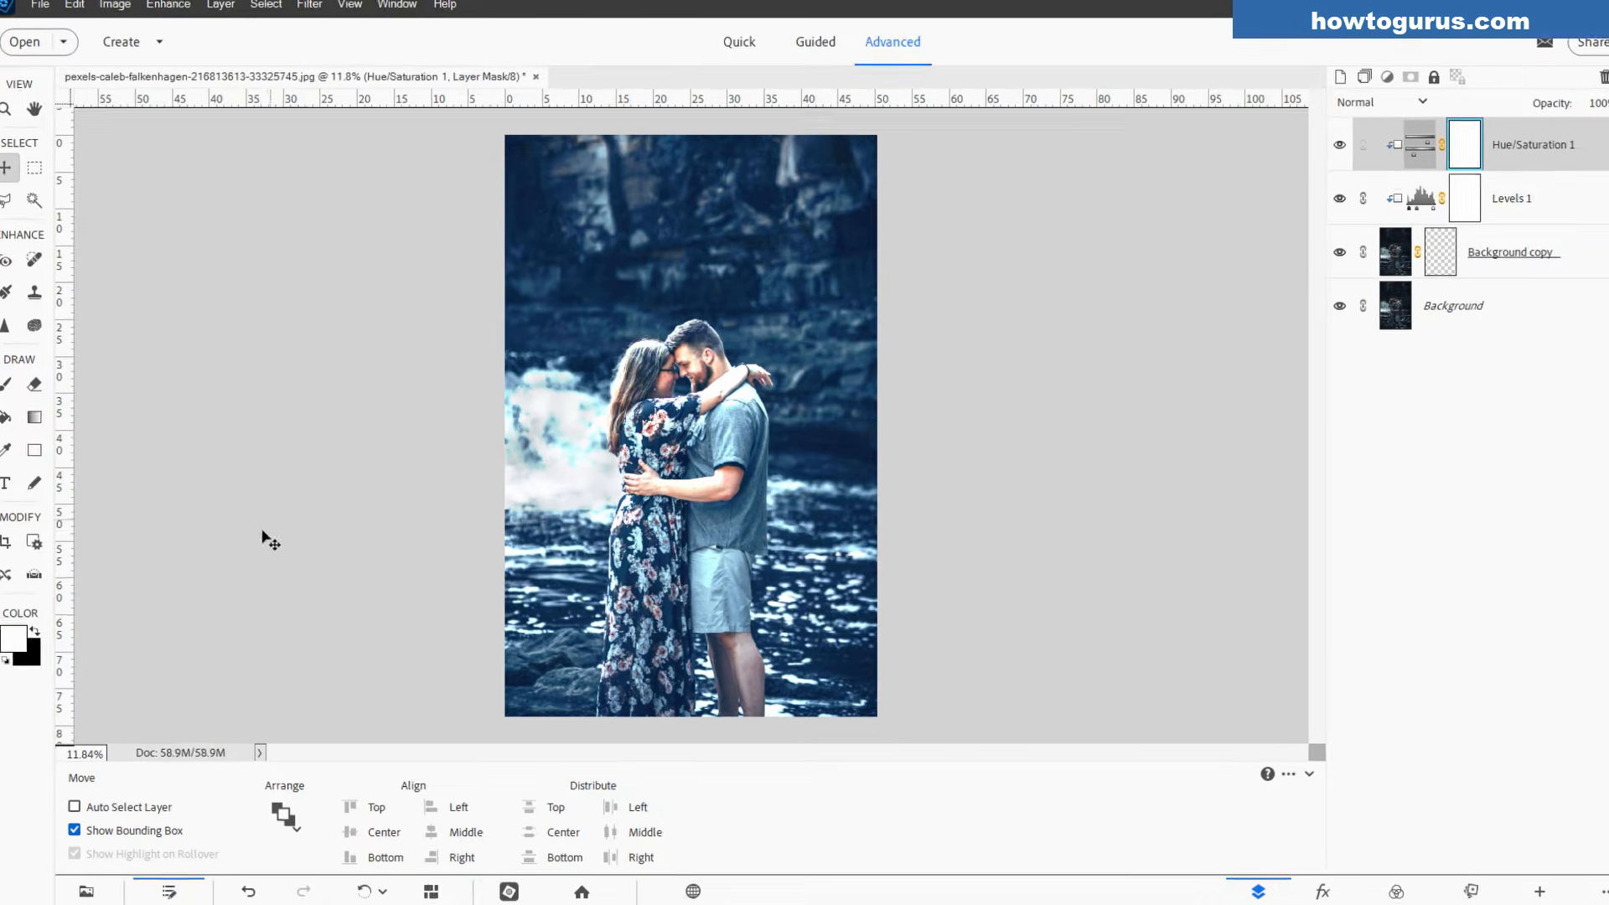
- Switch to the open night café photo and dock its floating window as a document tab
left_click(96, 888)
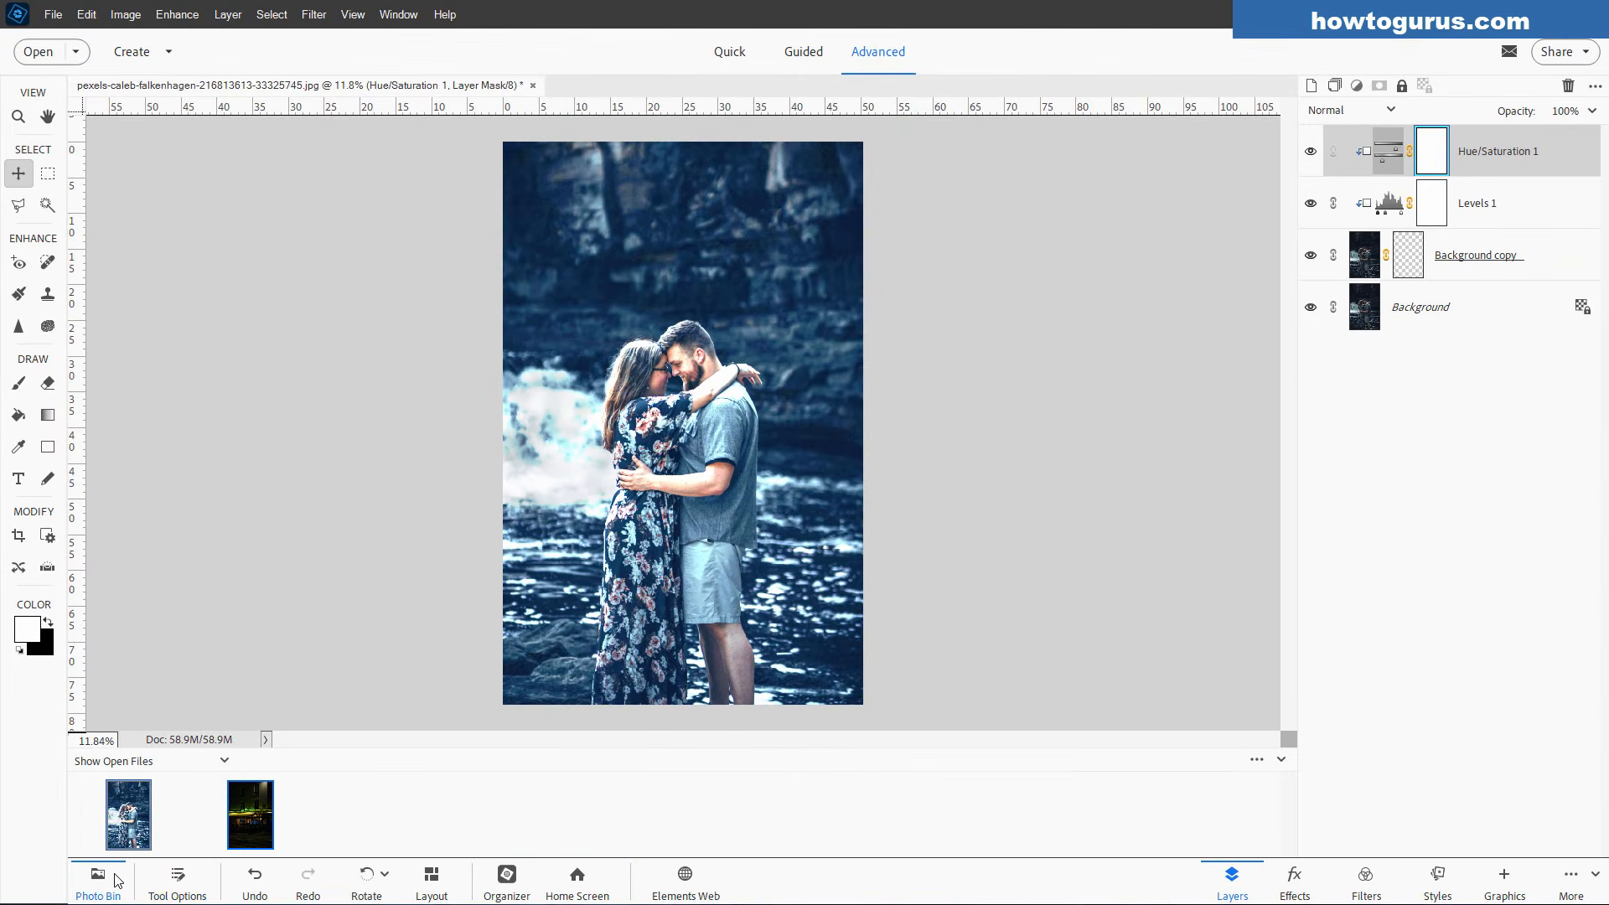
left_click(268, 810)
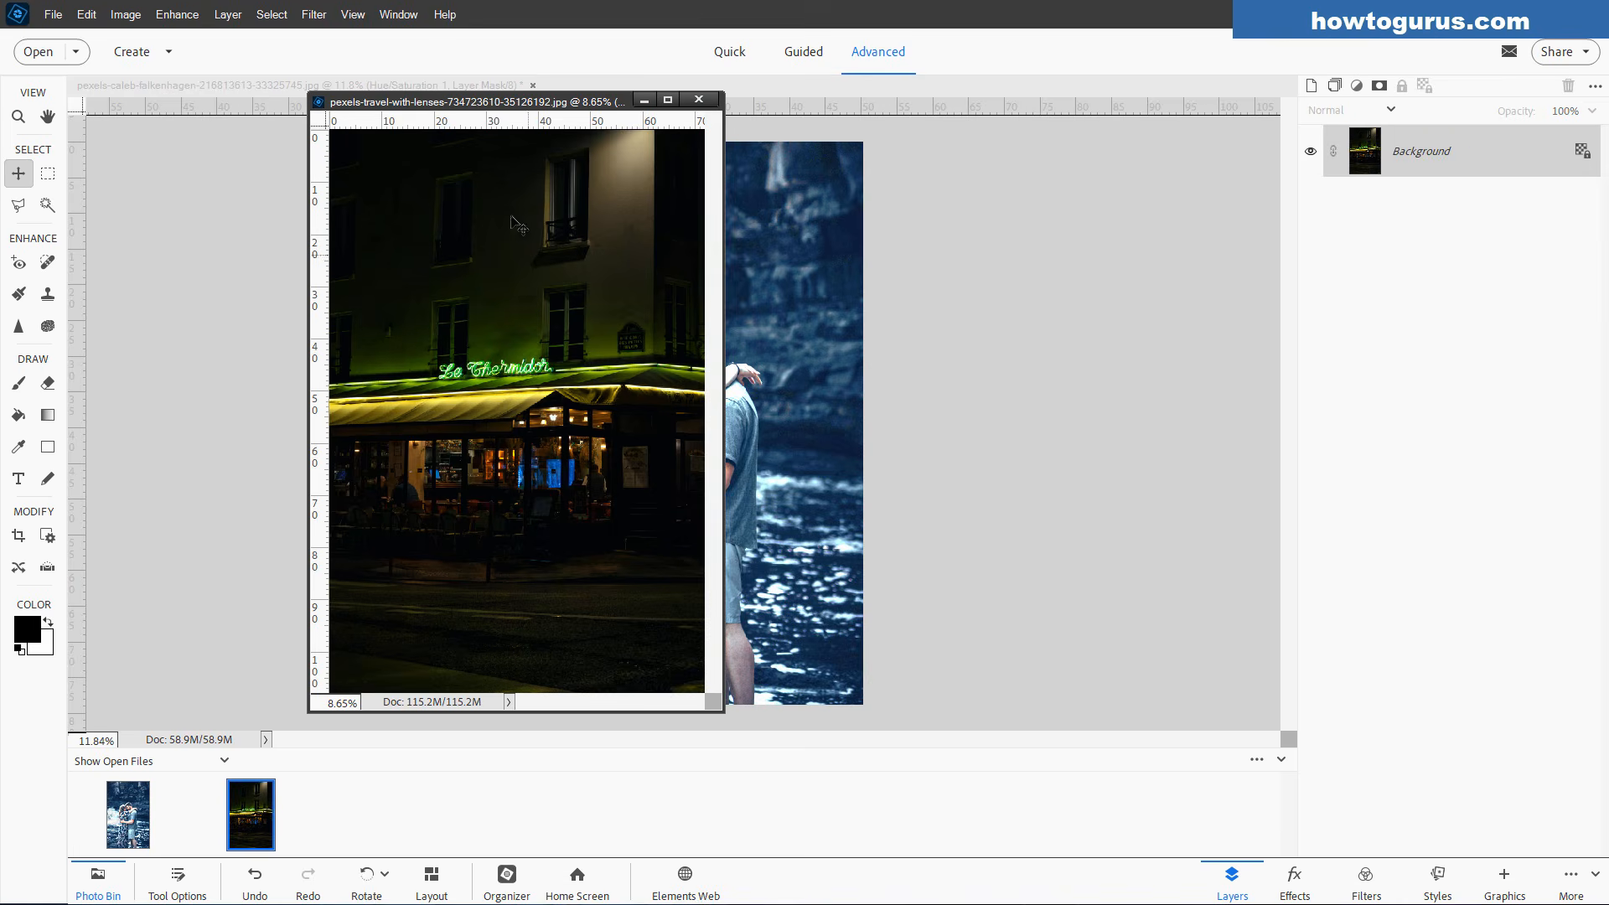
left_click_drag(668, 137, 671, 88)
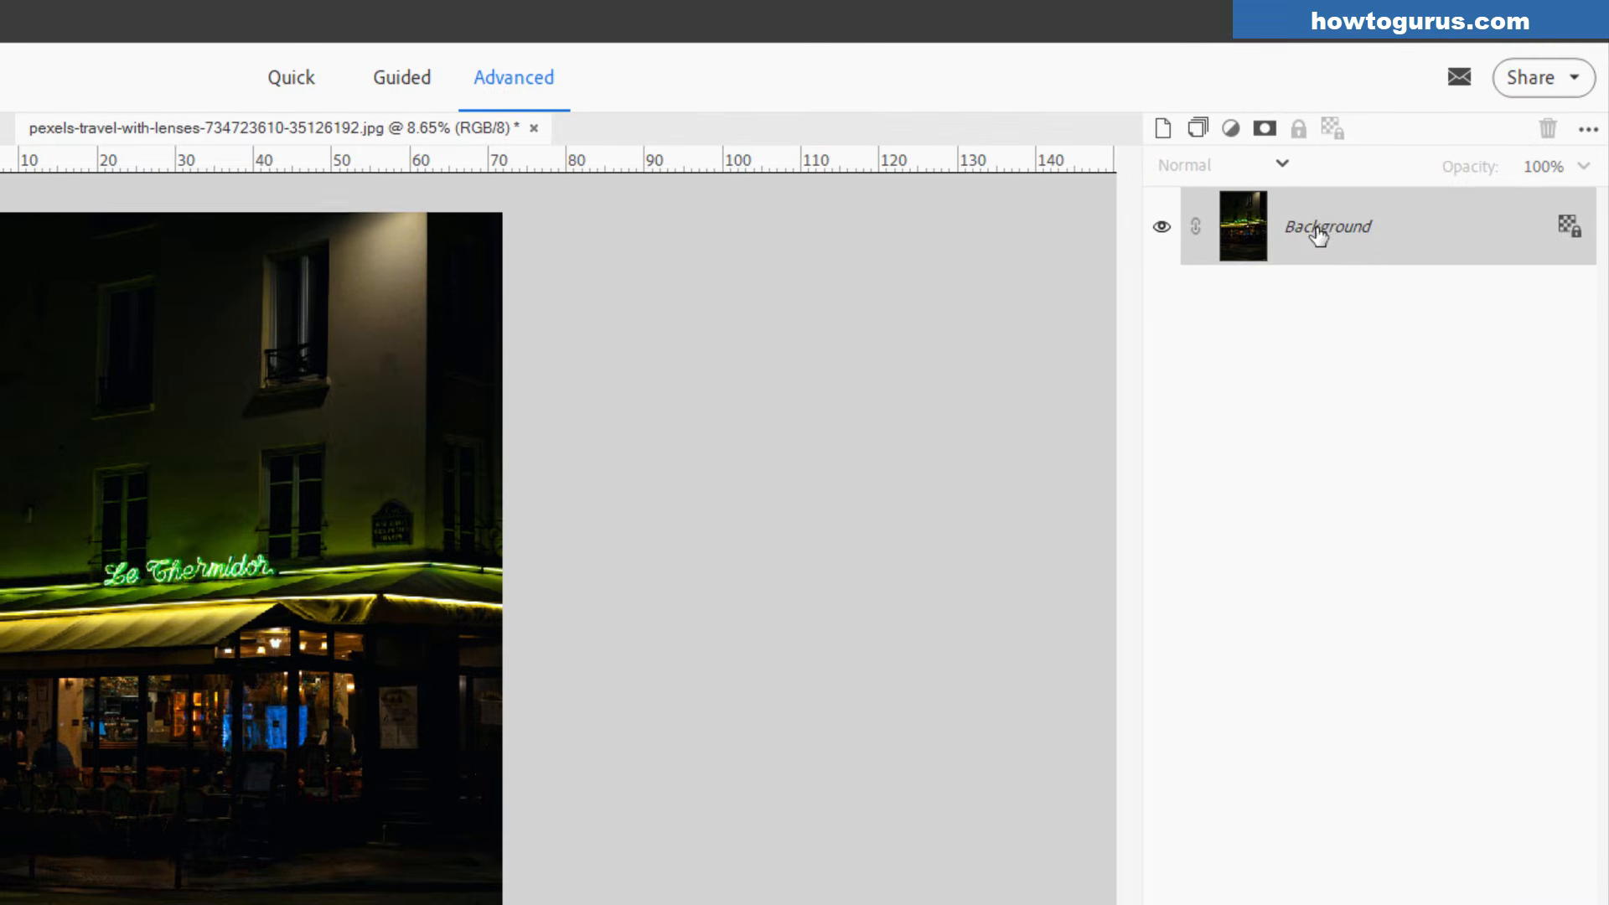
- Duplicate the café photo's Background layer and set the copy's blend mode to Linear Dodge (Add)
right_click(1372, 182)
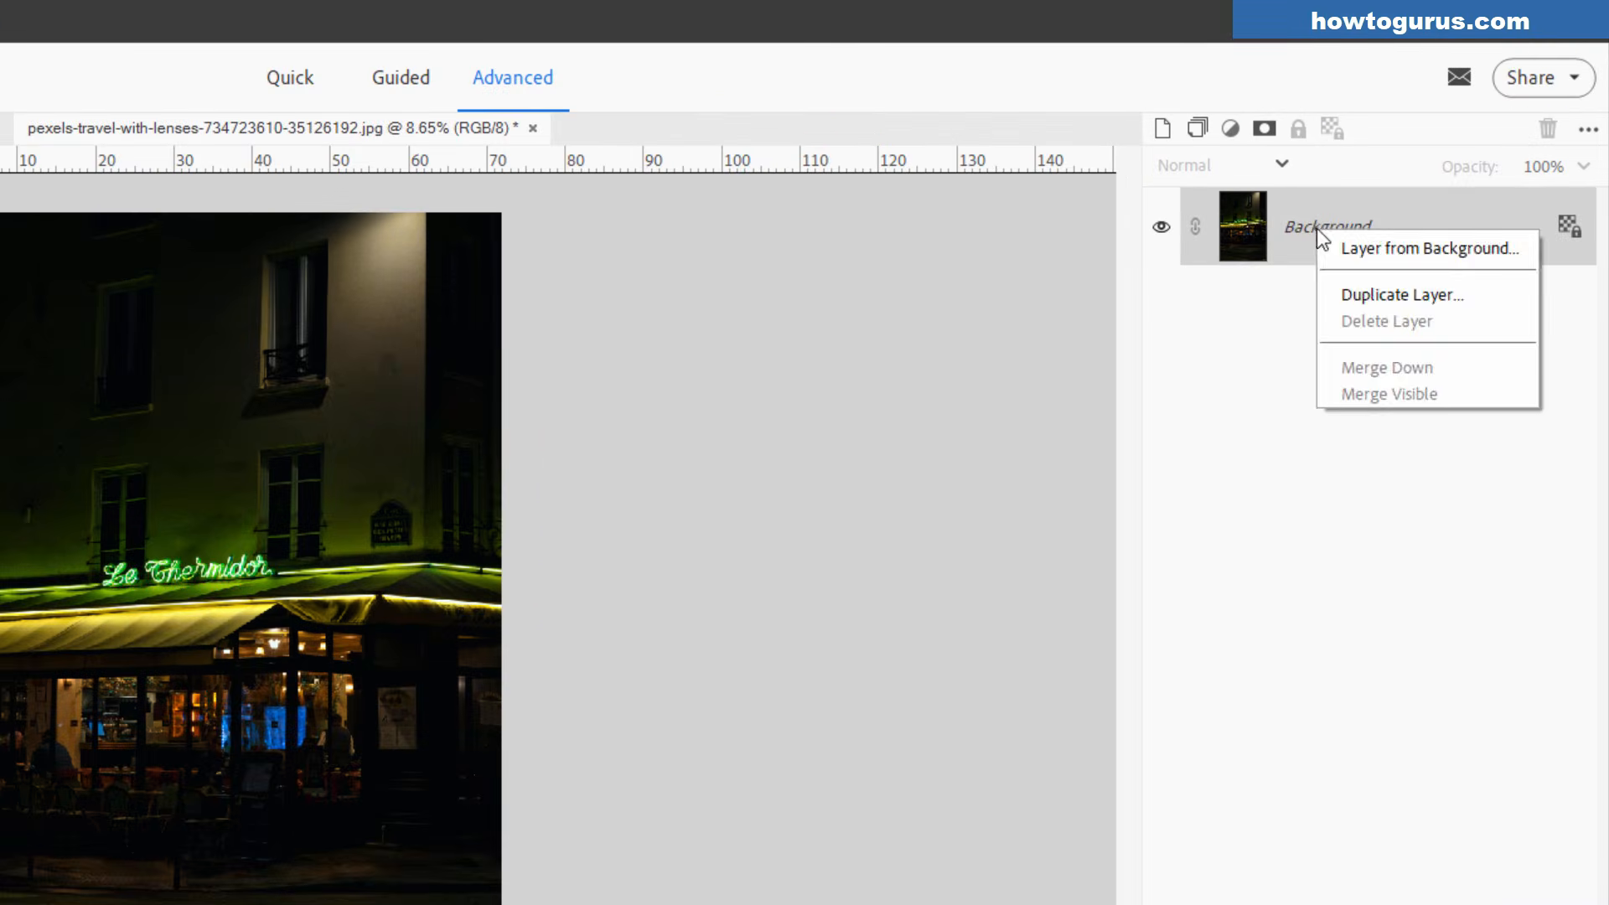
left_click(1408, 234)
left_click(612, 409)
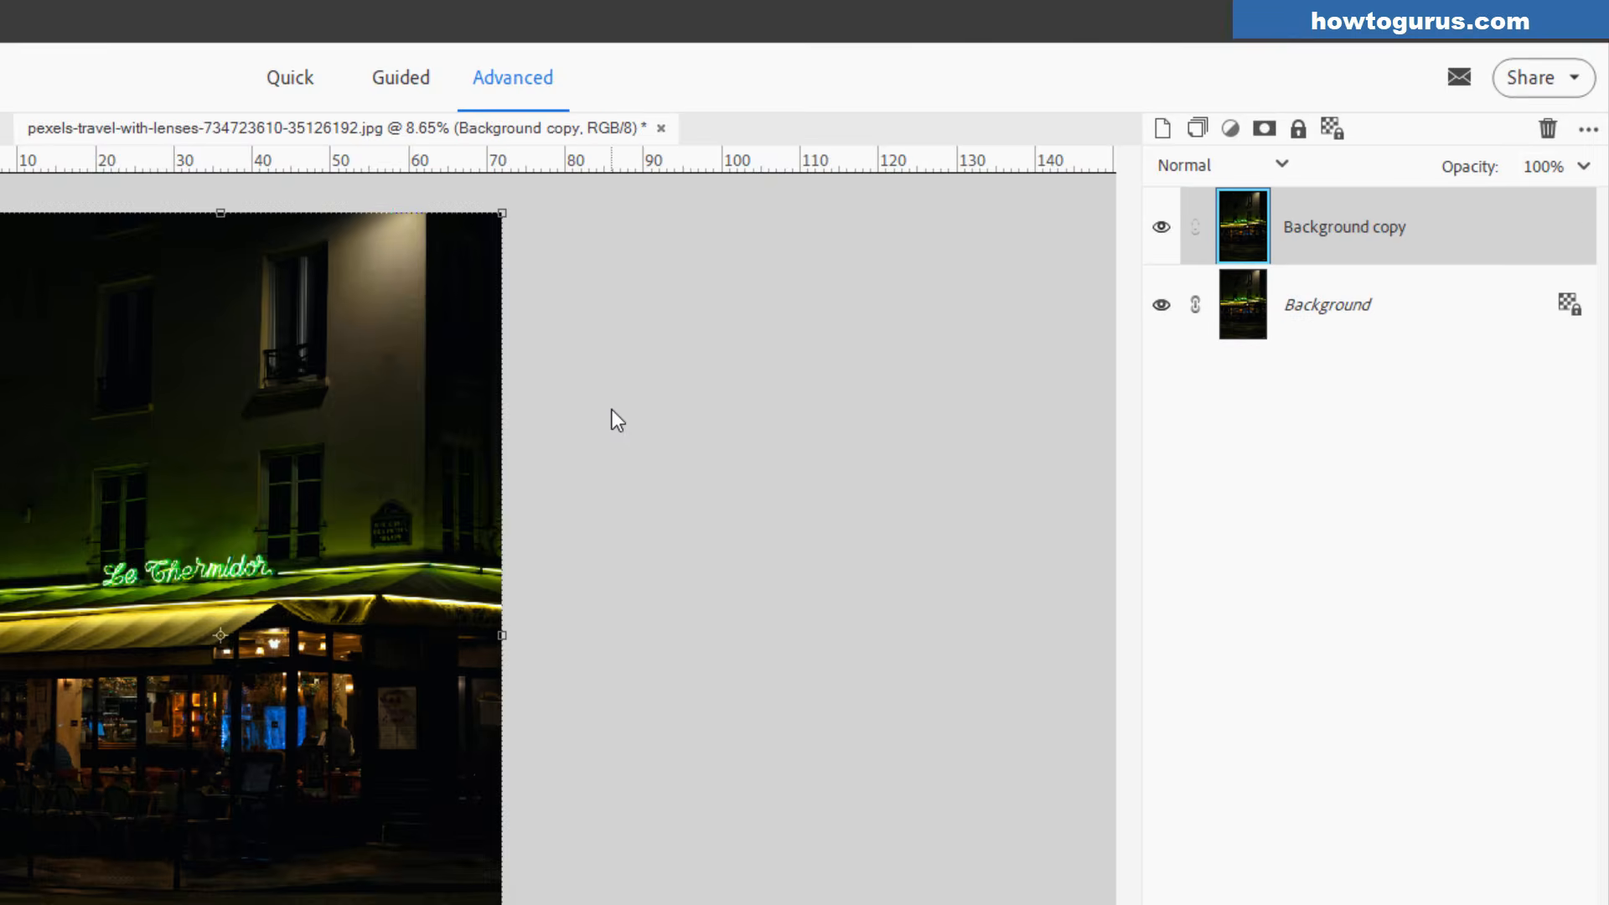
left_click(1191, 166)
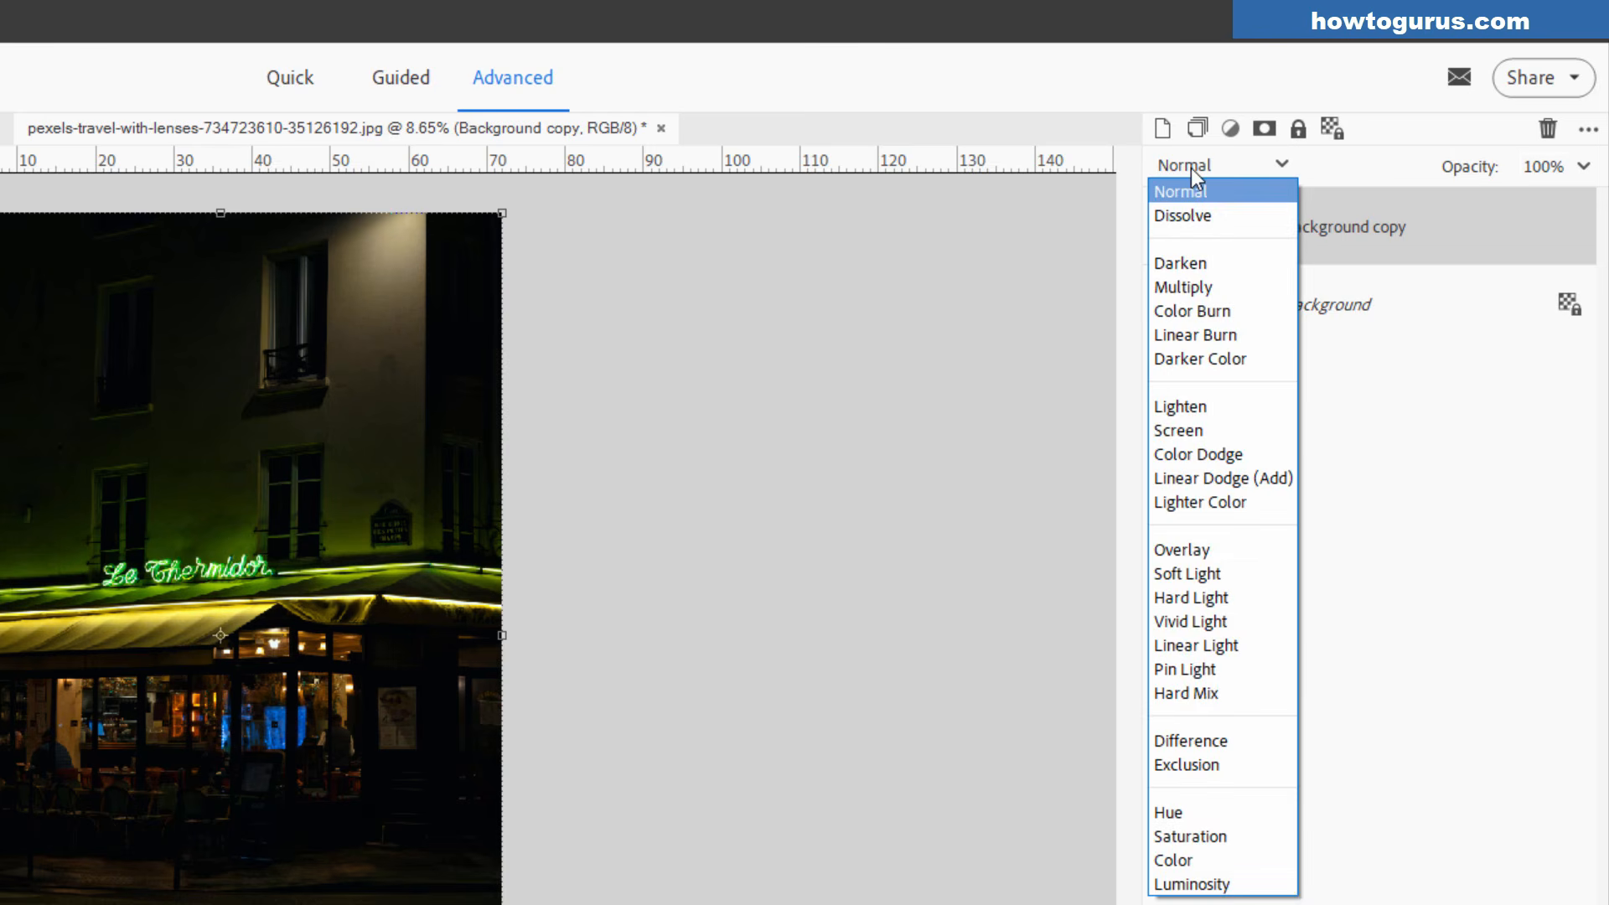
left_click(1207, 477)
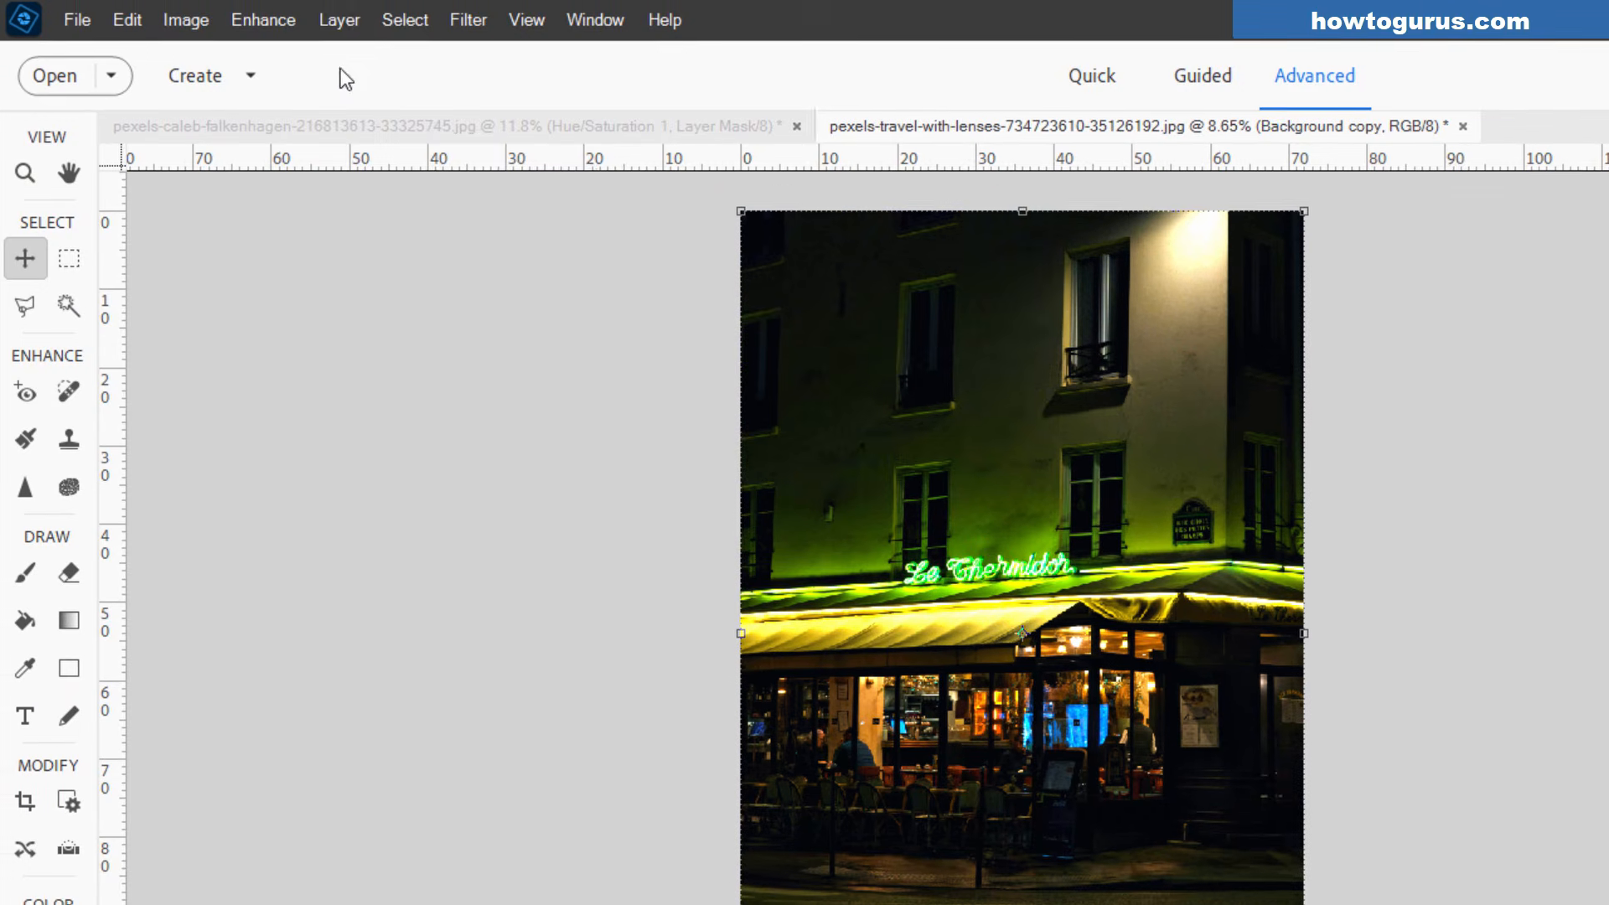
- Add a Levels adjustment layer clipped to the café photo's duplicate layer
left_click(335, 20)
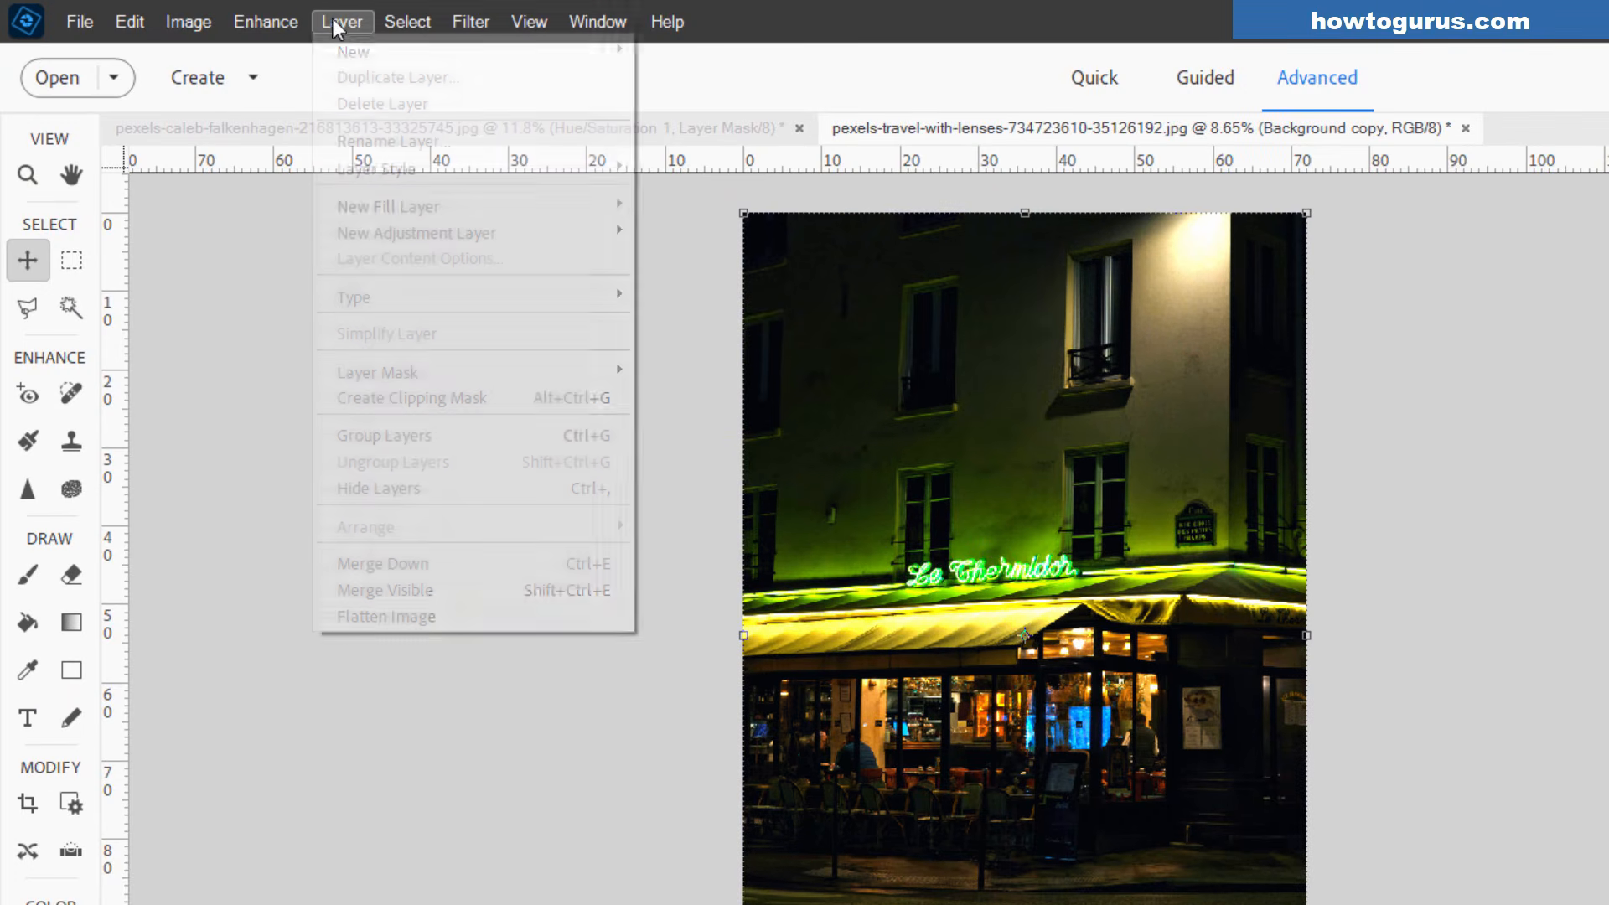
mouse_move(484, 239)
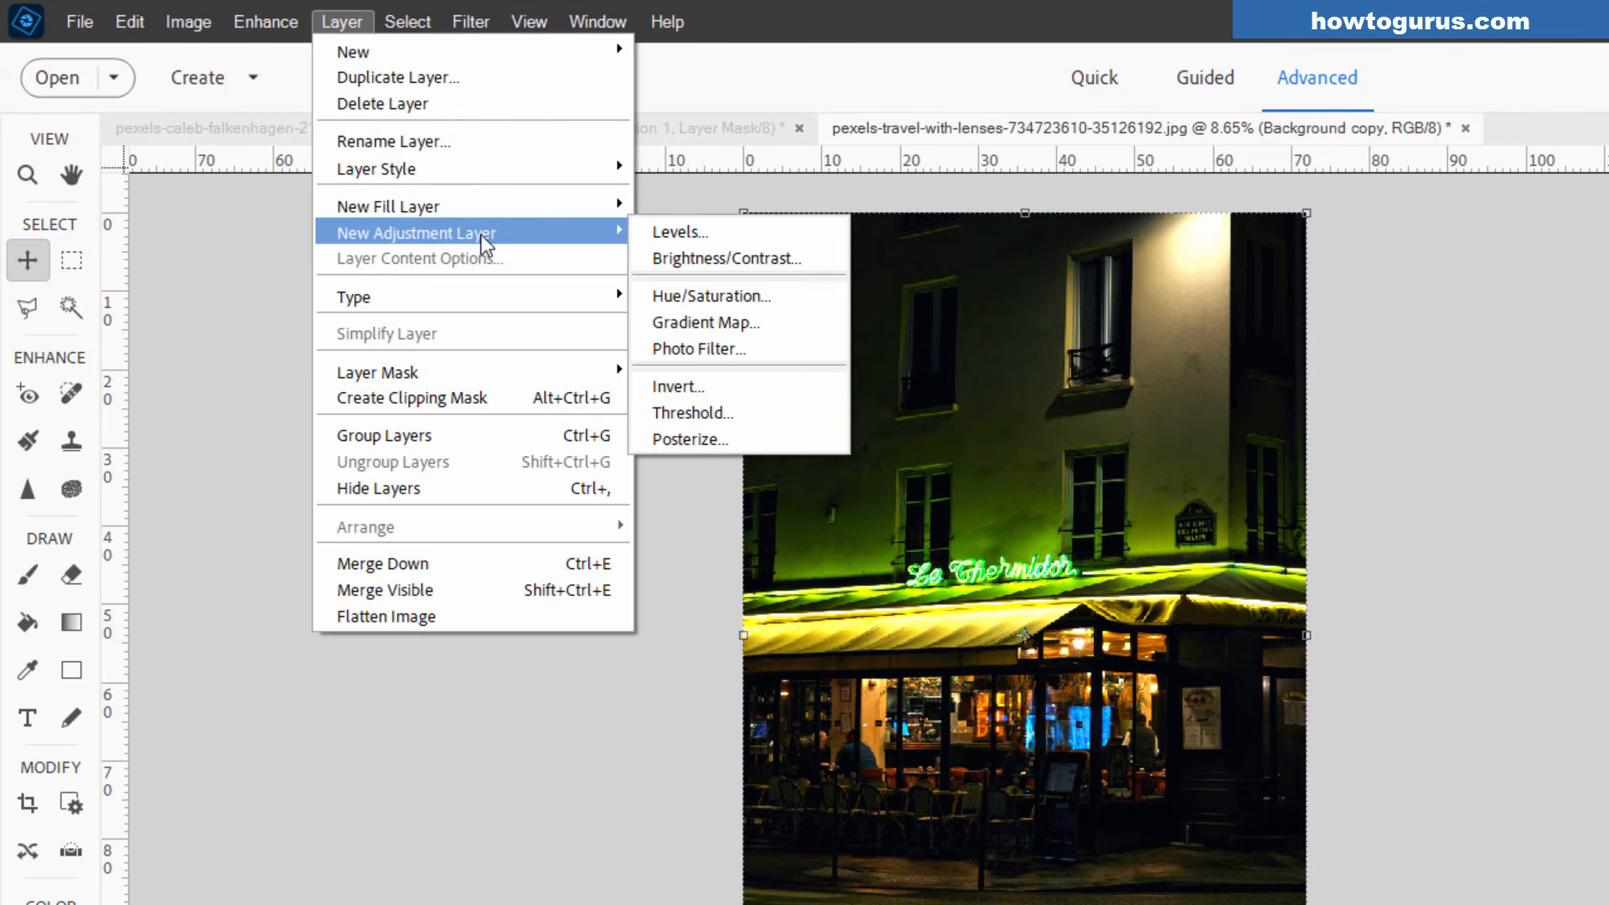
left_click(724, 241)
left_click(1271, 723)
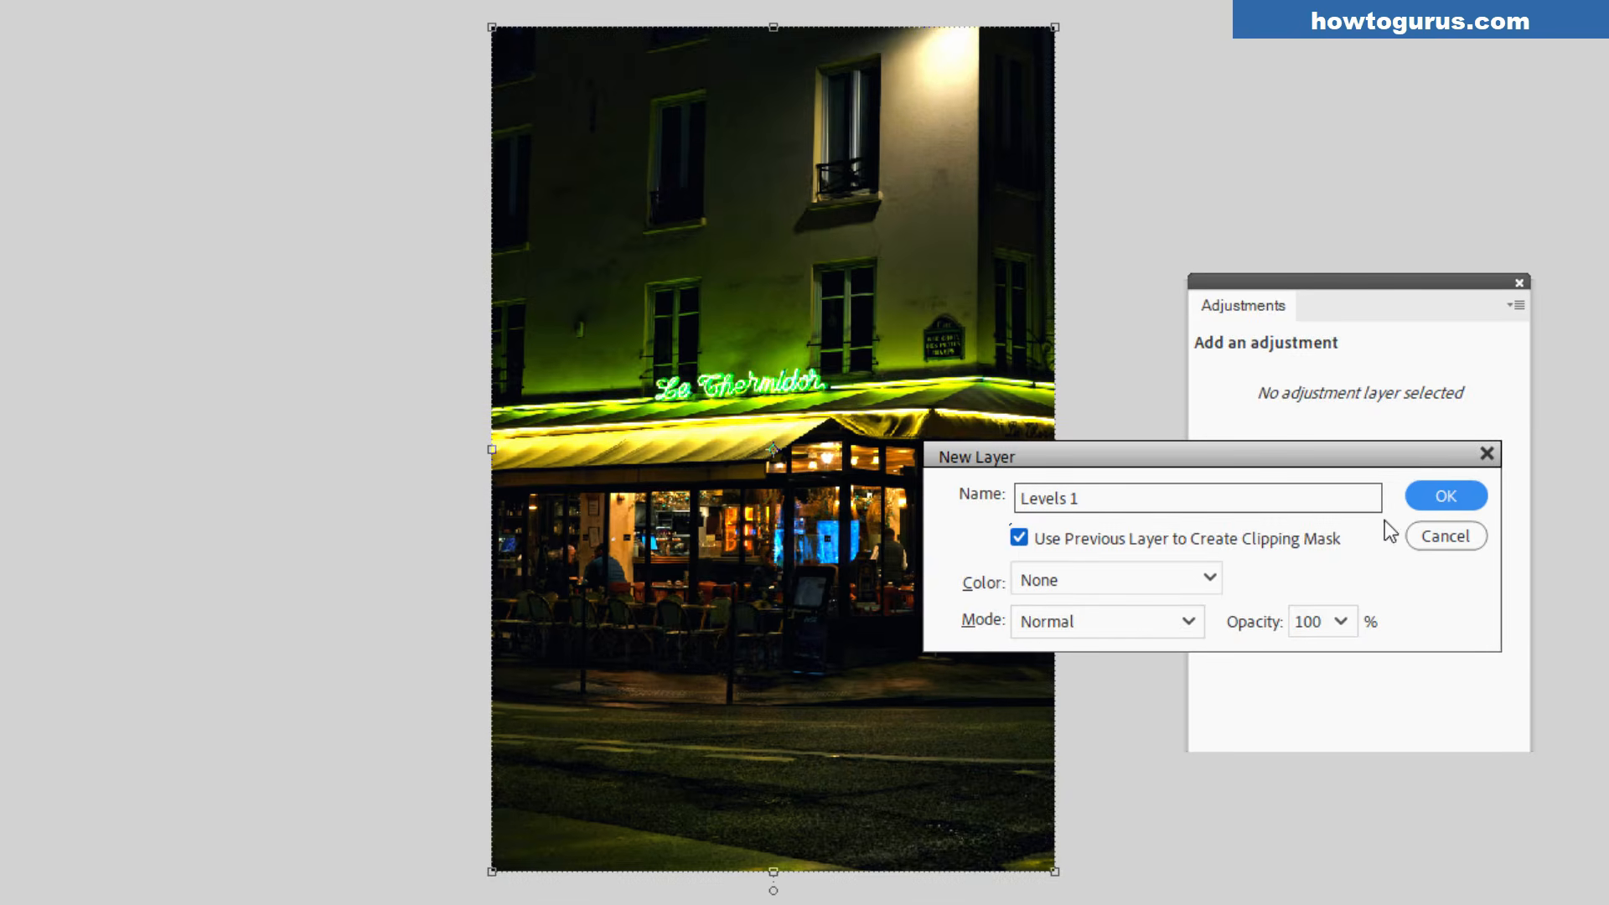
key("Return")
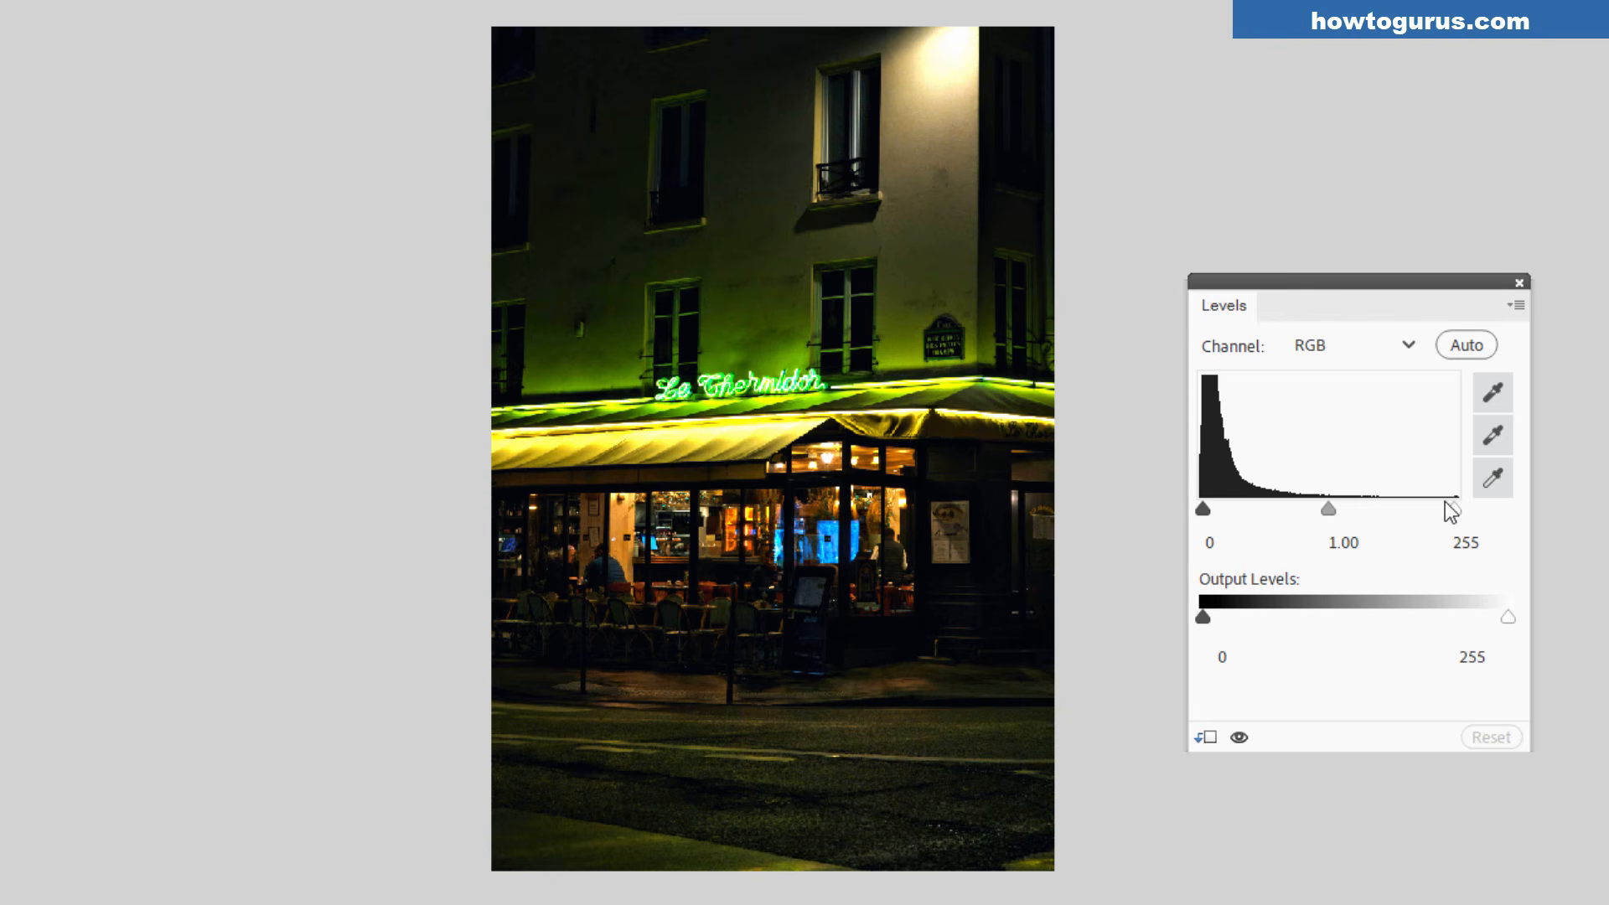
- Brighten the café photo with Levels by raising the shadow input slightly, lightening the midtones and lowering the highlight input
left_click_drag(1204, 507, 1207, 507)
left_click_drag(1328, 510, 1279, 509)
left_click_drag(1455, 511, 1414, 510)
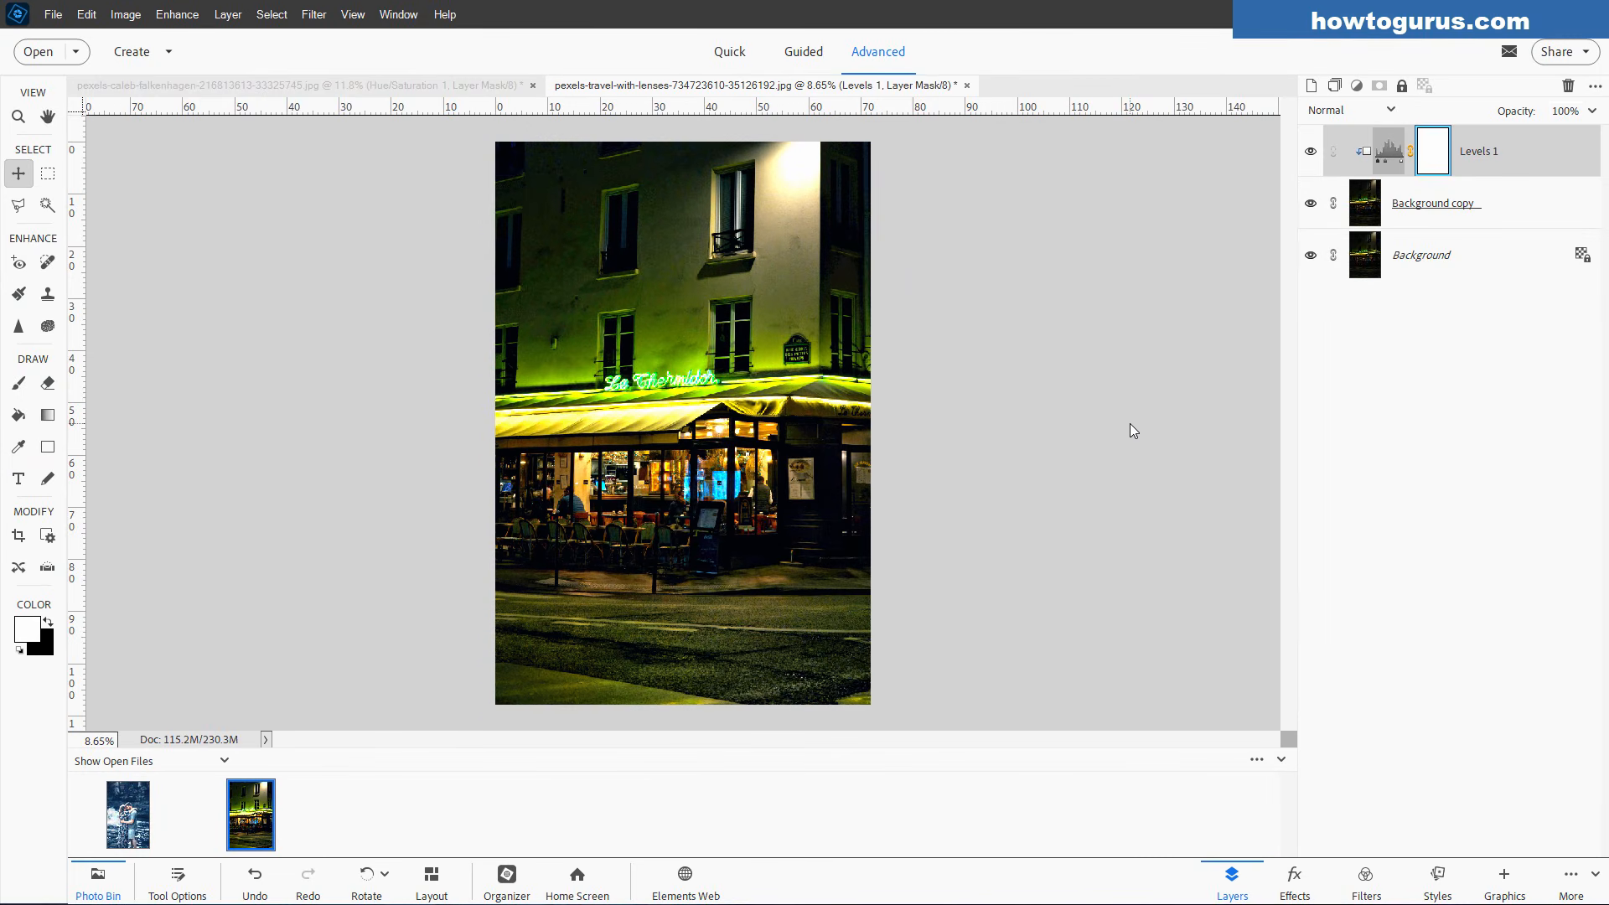
left_click(1350, 110)
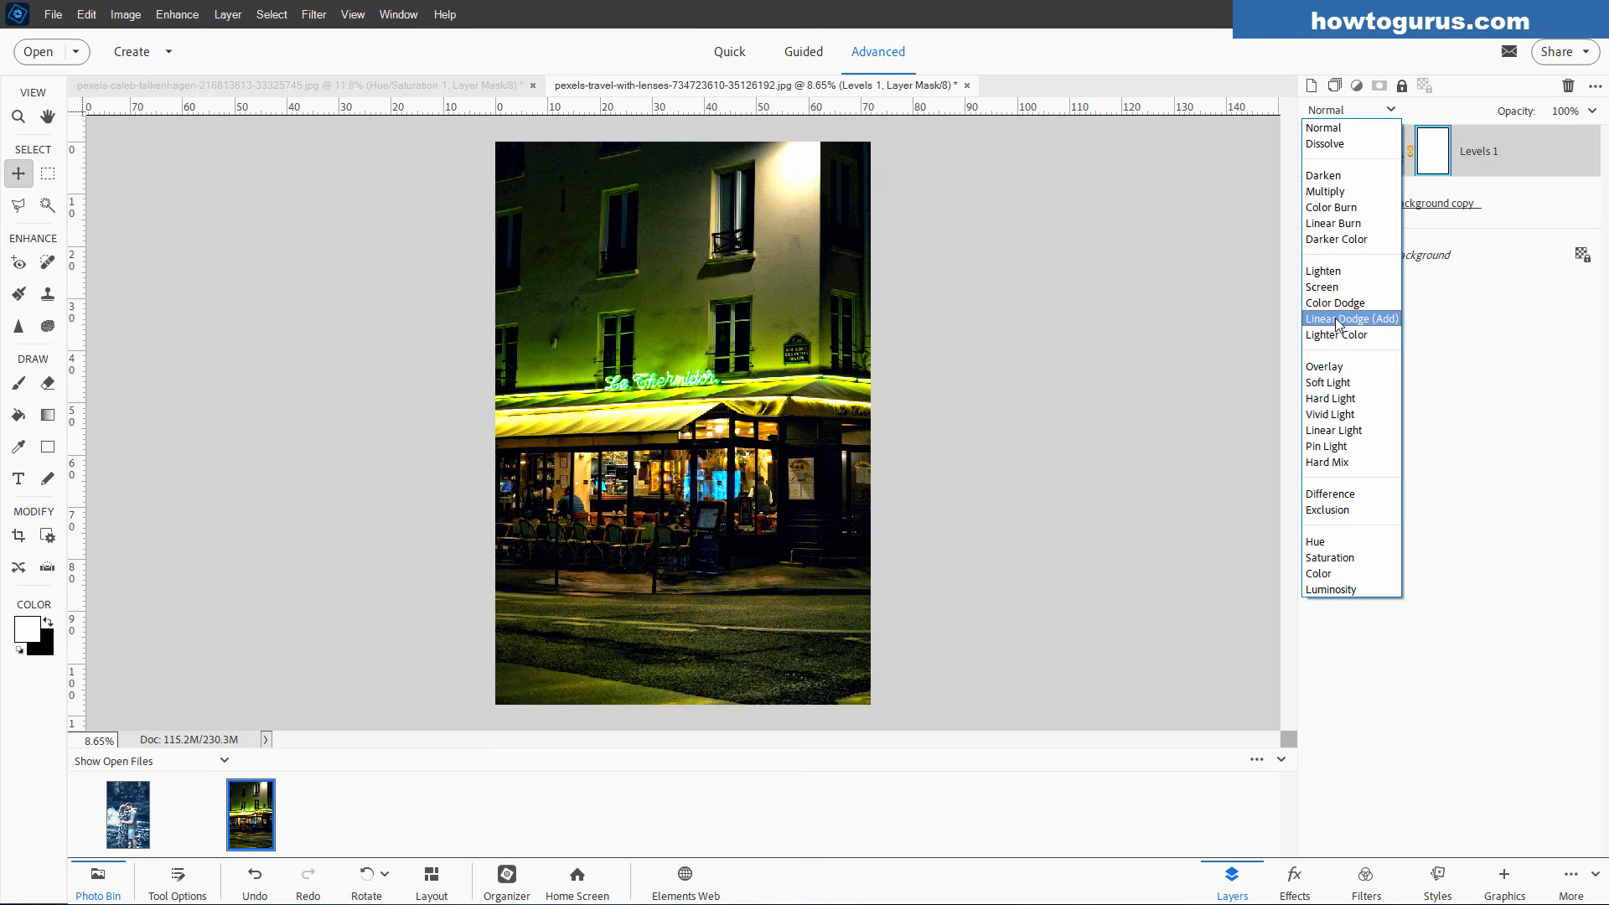
left_click(1037, 348)
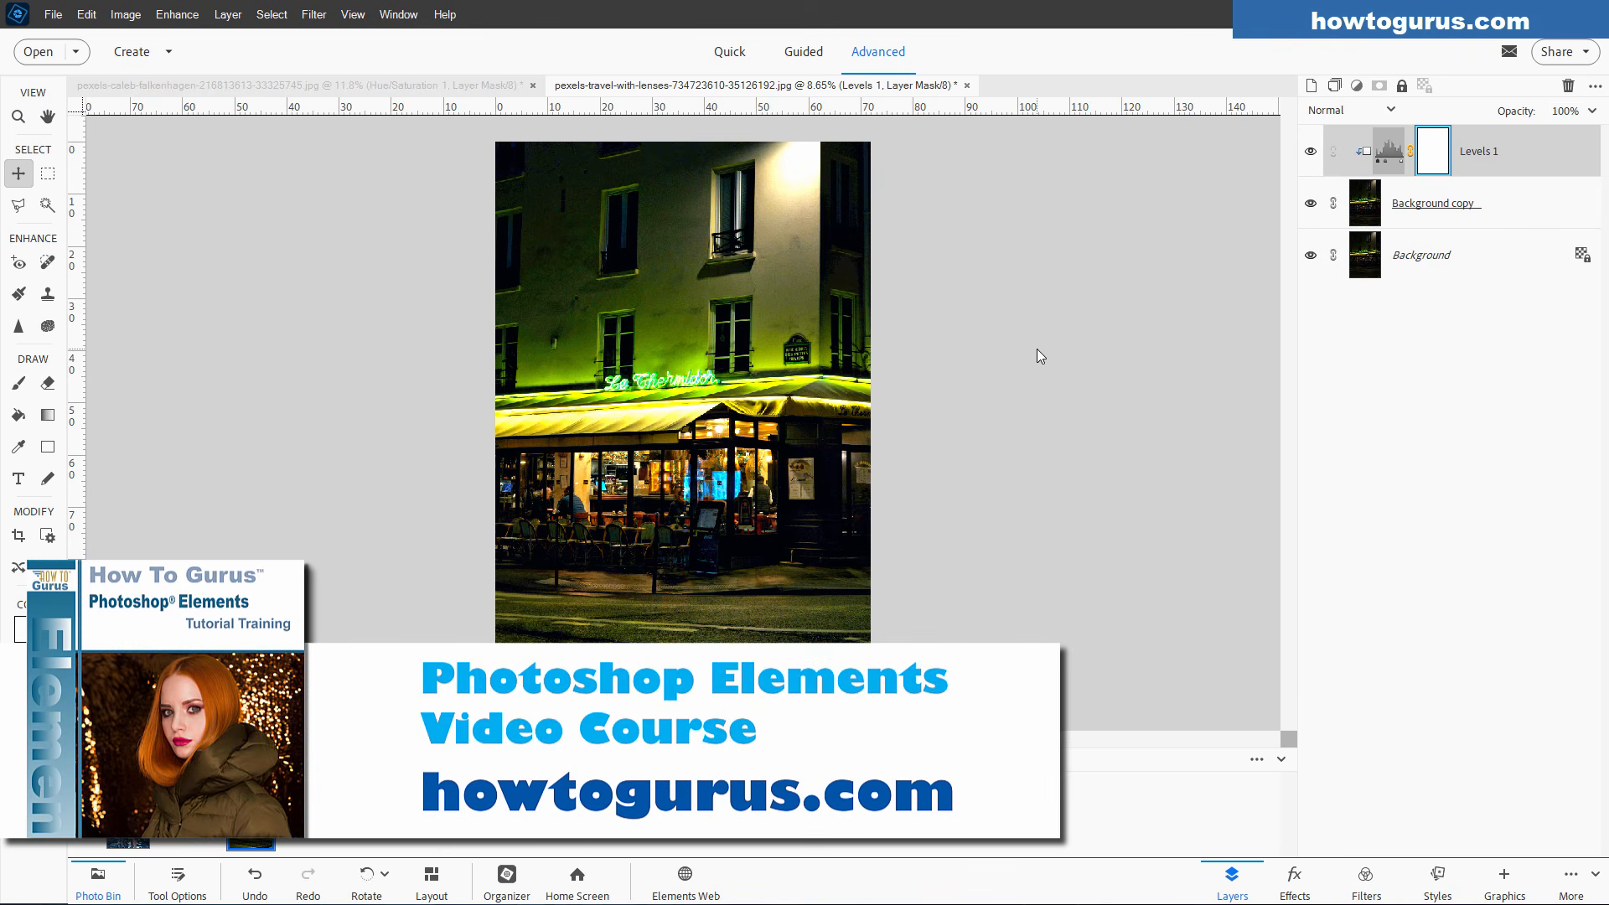